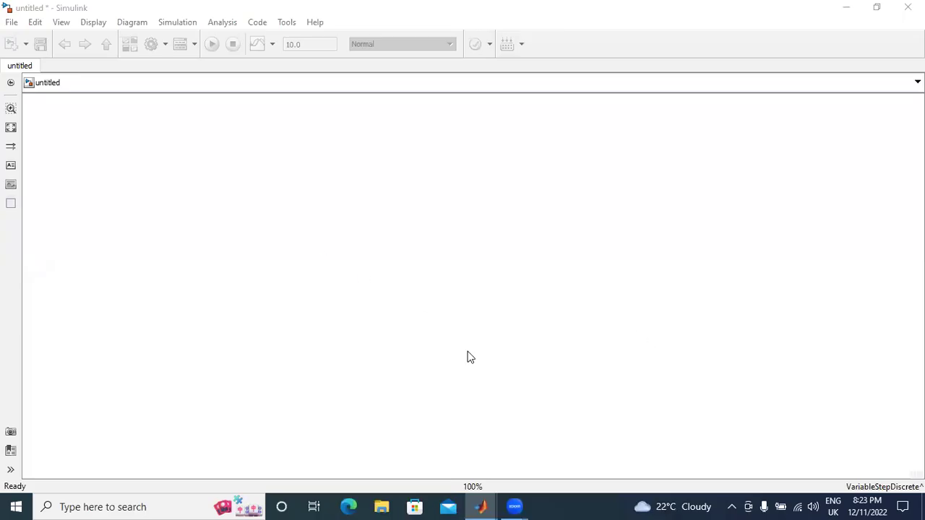
# Bring the untitled model window forward and launch the Simulink Library Browser.
pyautogui.moveTo(481, 506)
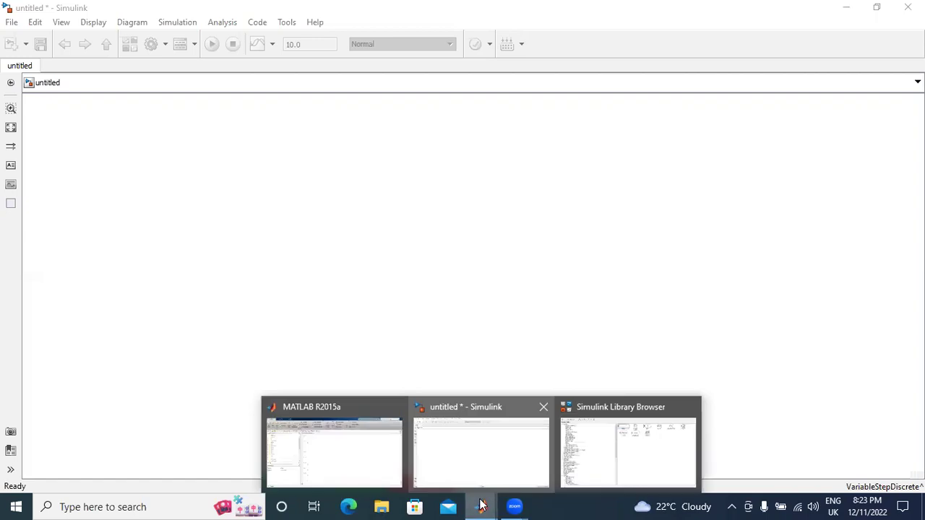
pyautogui.click(442, 468)
pyautogui.click(129, 44)
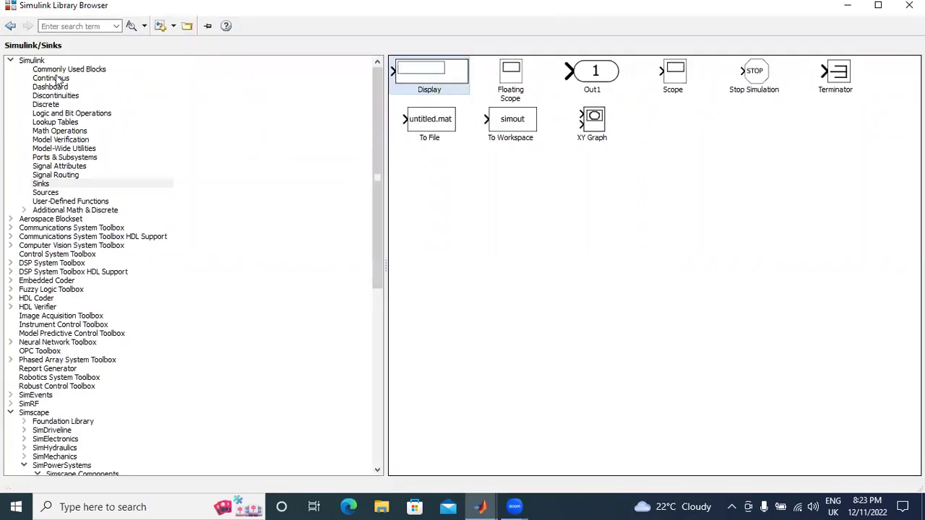
# Add the Switch and Constant blocks from Commonly Used Blocks to the untitled model.
pyautogui.click(57, 78)
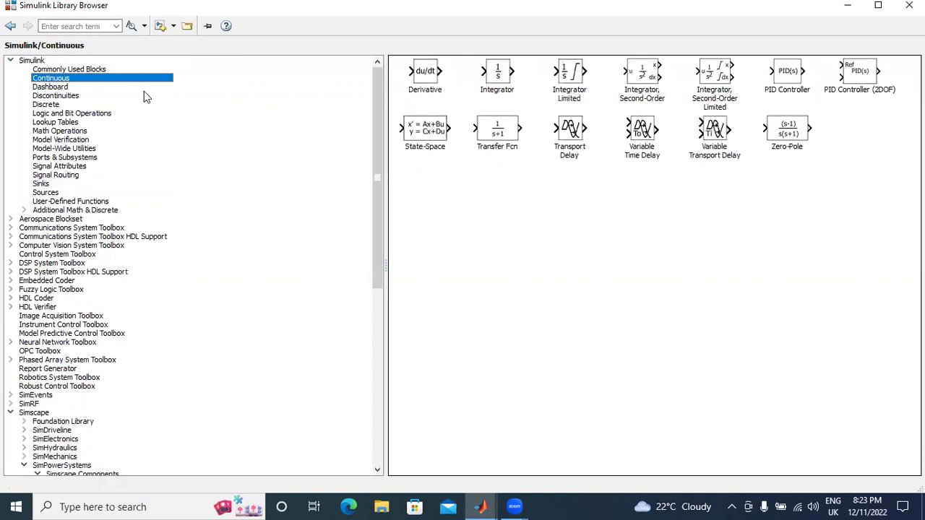
pyautogui.click(86, 69)
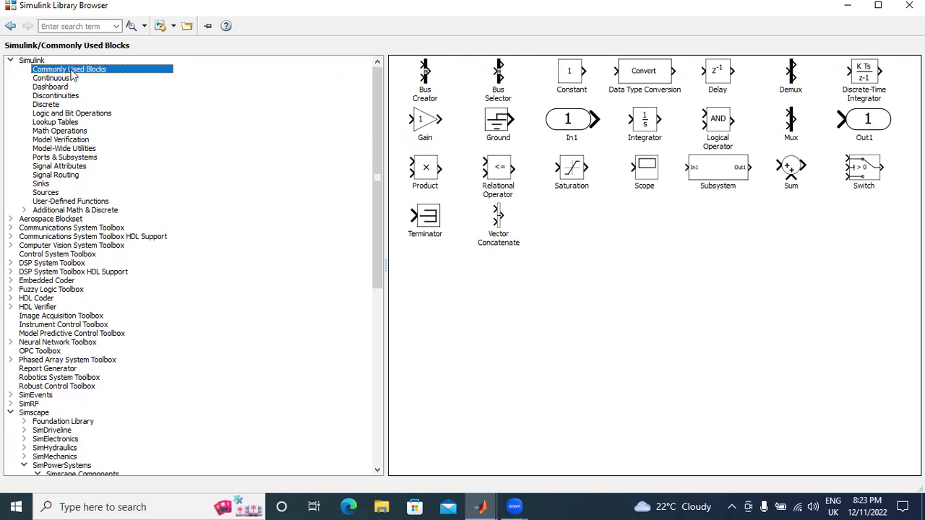
pyautogui.click(856, 175)
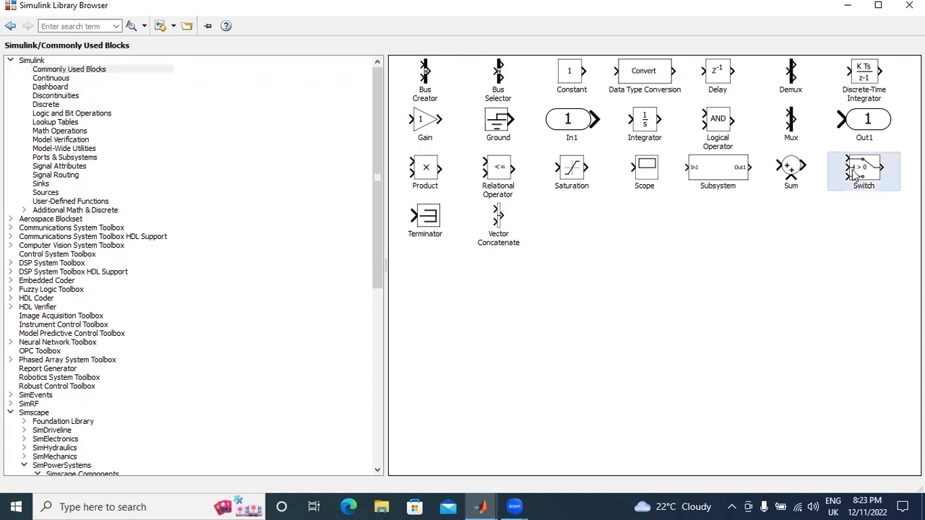
pyautogui.rightClick(852, 170)
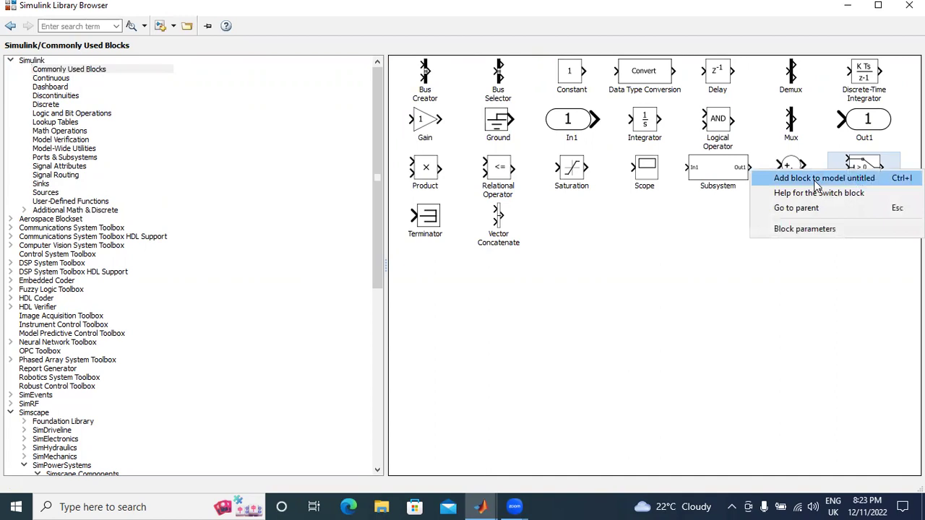
pyautogui.click(816, 179)
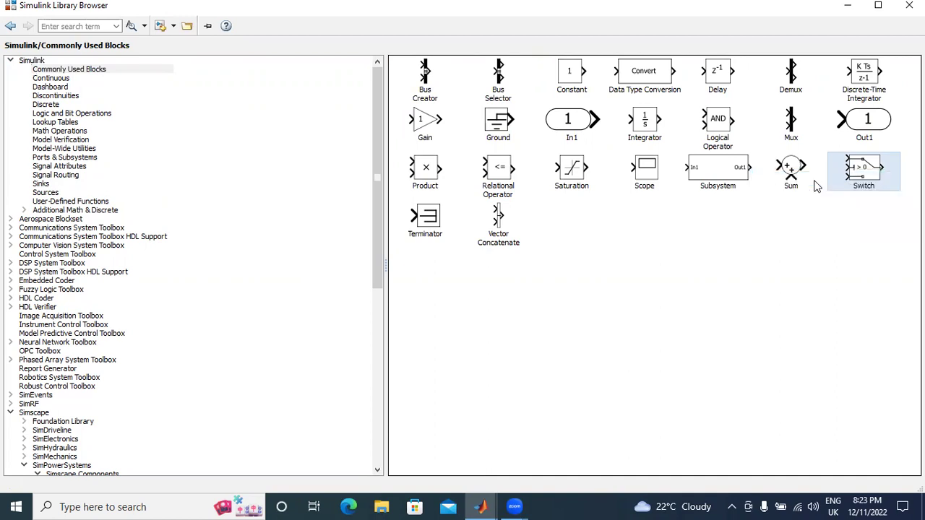
pyautogui.rightClick(574, 80)
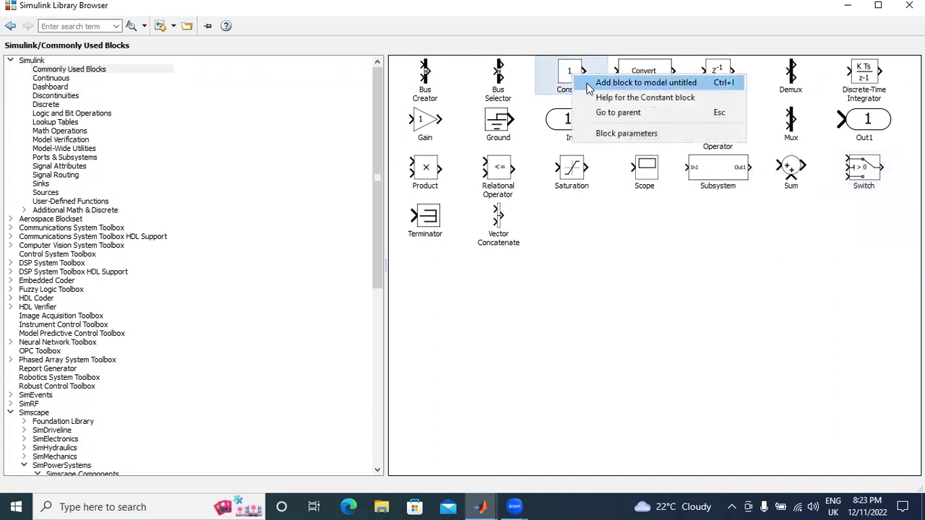
pyautogui.click(589, 87)
# Add the Display block from the Sinks category to the untitled model.
pyautogui.click(45, 193)
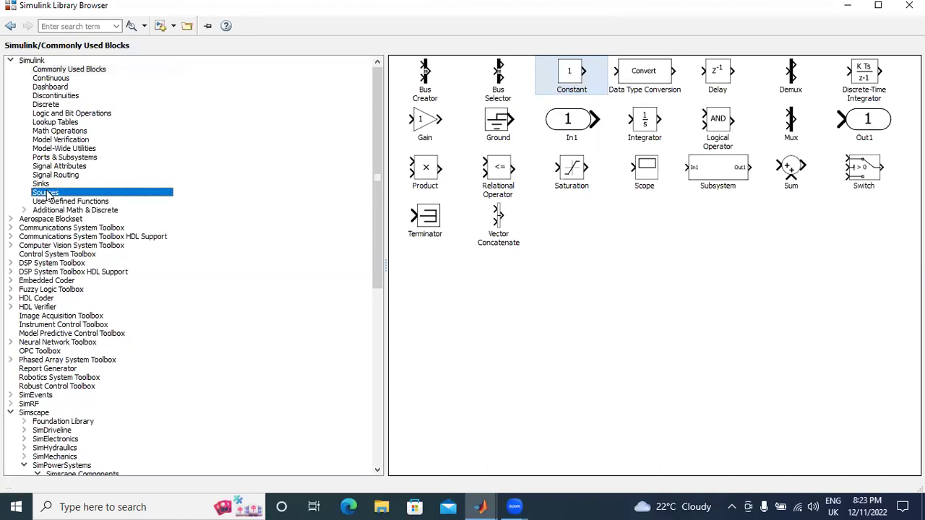
pyautogui.click(40, 185)
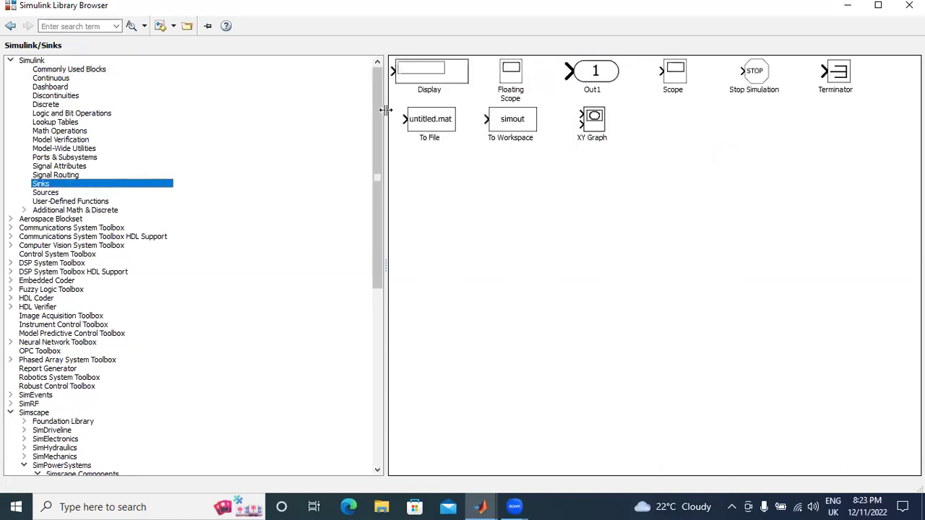
pyautogui.click(441, 74)
pyautogui.rightClick(442, 75)
pyautogui.click(477, 77)
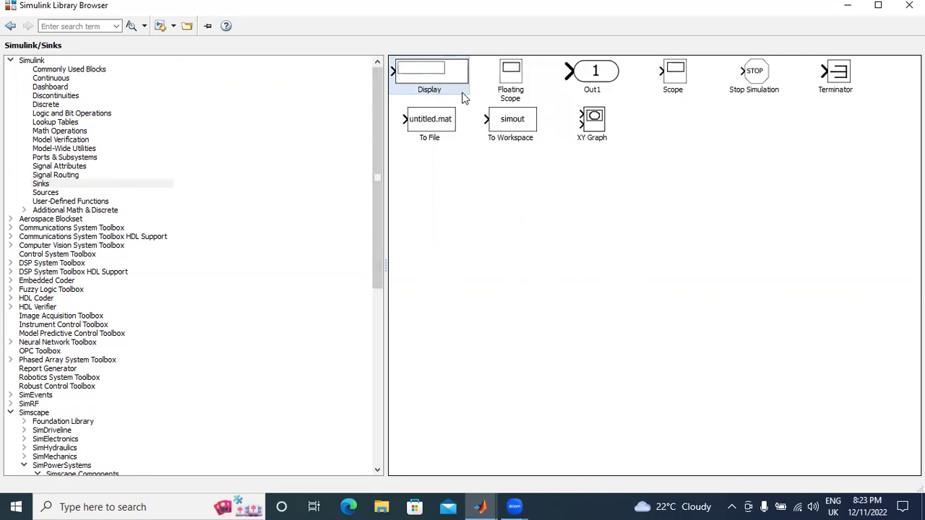
# Pull the stacked Display, Constant and Switch blocks apart across the canvas.
pyautogui.moveTo(489, 500)
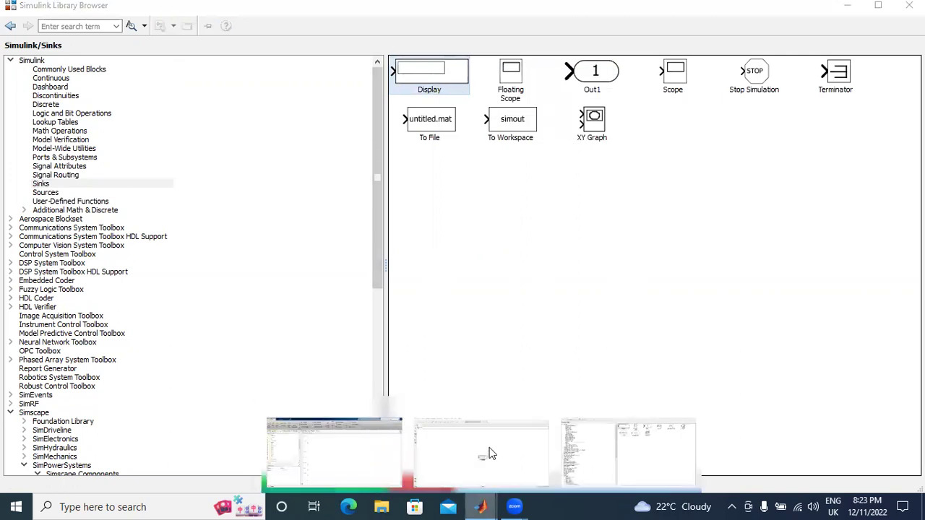
pyautogui.click(487, 450)
pyautogui.moveTo(441, 278); pyautogui.dragTo(487, 171)
pyautogui.moveTo(476, 292); pyautogui.dragTo(297, 210)
pyautogui.moveTo(474, 287); pyautogui.dragTo(393, 176)
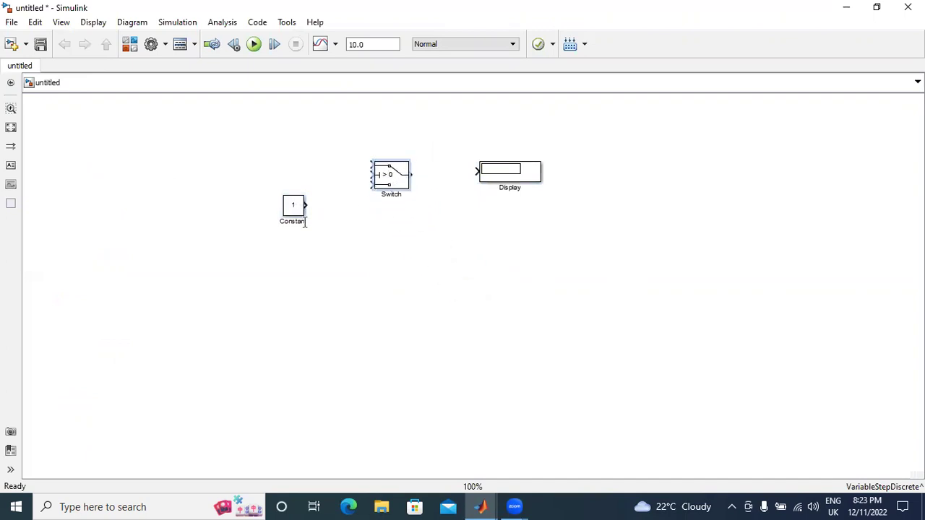
pyautogui.moveTo(292, 206); pyautogui.dragTo(262, 151)
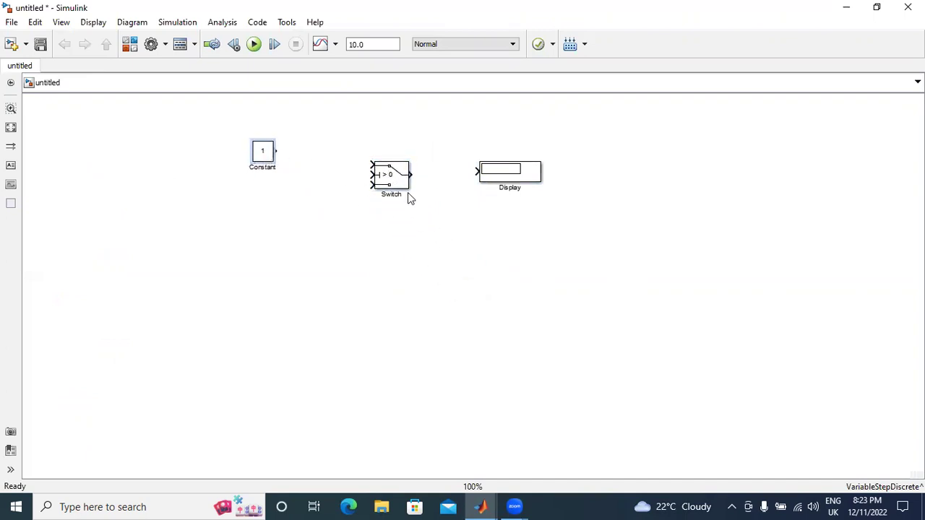
pyautogui.scroll(3, 408, 192)
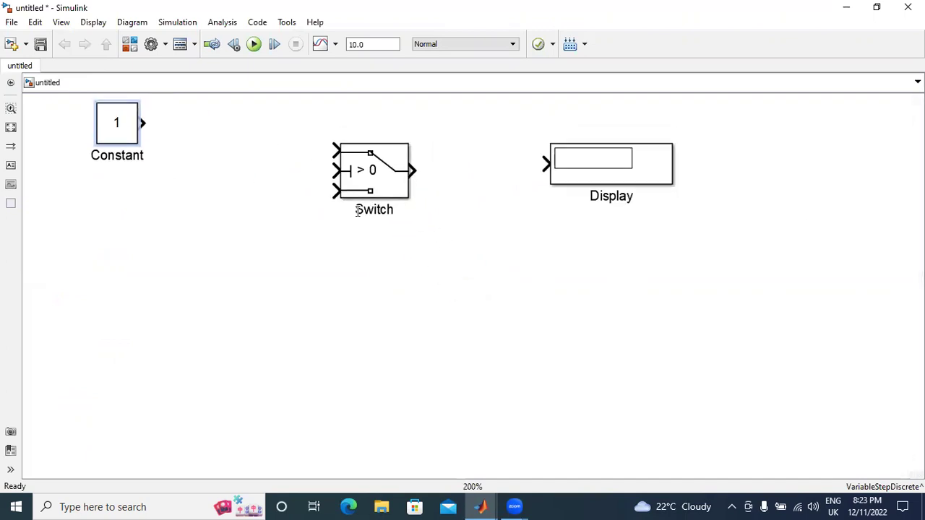
# Level the Switch and Display blocks and wire the Switch output to the Display input.
pyautogui.click(390, 190)
pyautogui.scroll(1, 390, 186)
pyautogui.moveTo(385, 176); pyautogui.dragTo(394, 217)
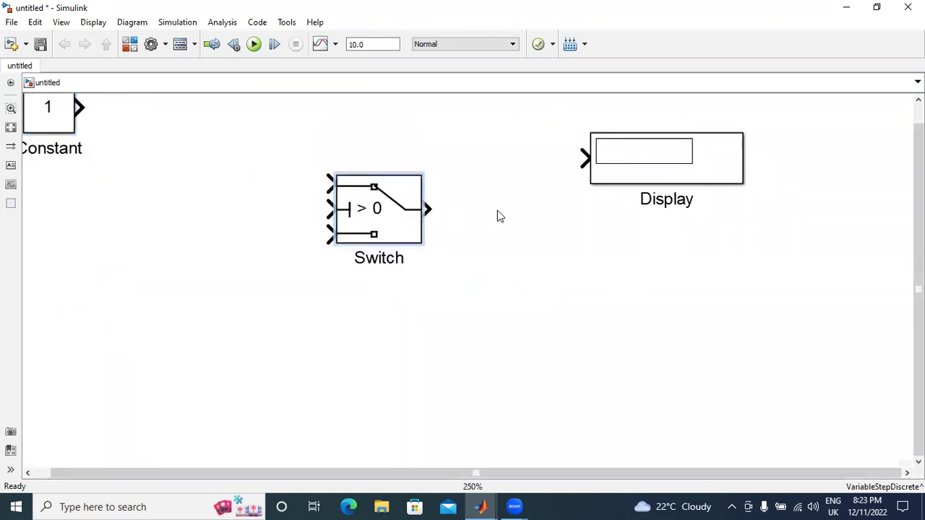
pyautogui.moveTo(654, 163); pyautogui.dragTo(654, 205)
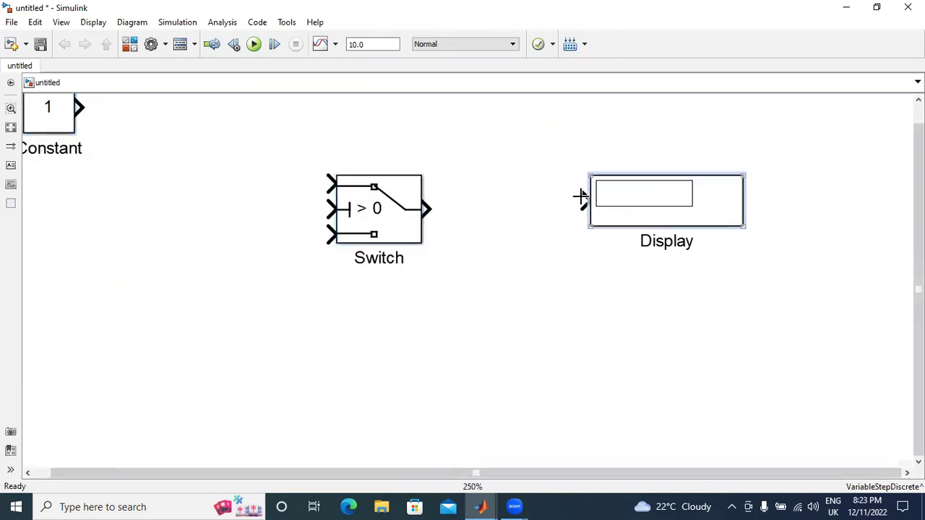
pyautogui.moveTo(429, 208); pyautogui.dragTo(581, 206)
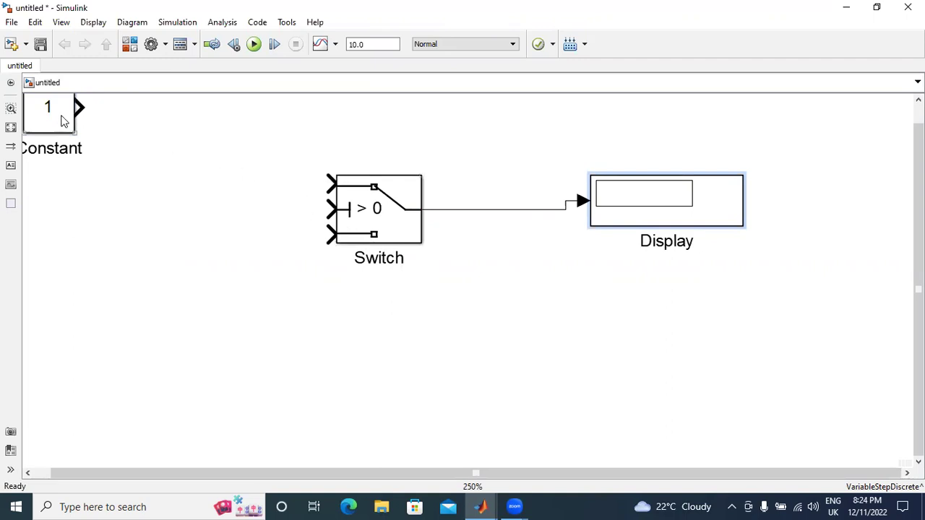
# Connect Constant to the Switch's middle input, plus copies Constant1 and Constant2 to its top and bottom inputs.
pyautogui.moveTo(62, 118); pyautogui.dragTo(131, 220)
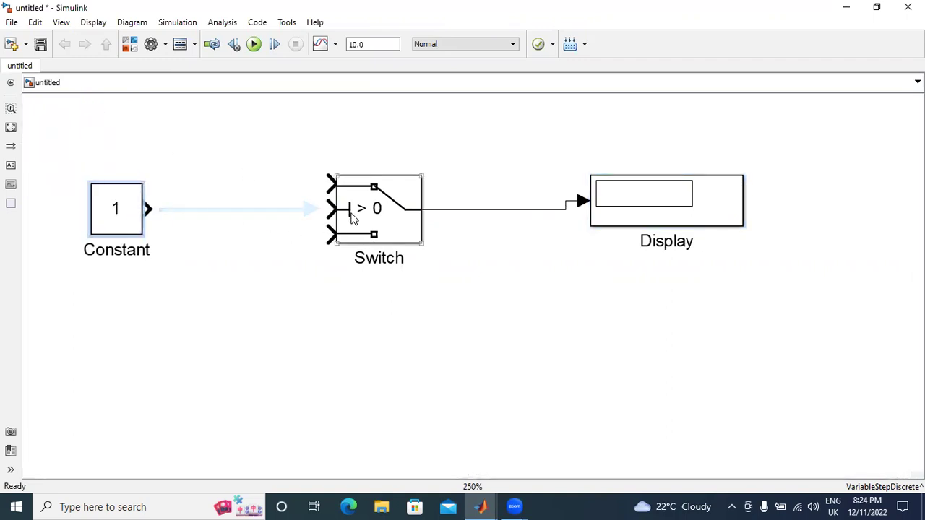
pyautogui.click(258, 215)
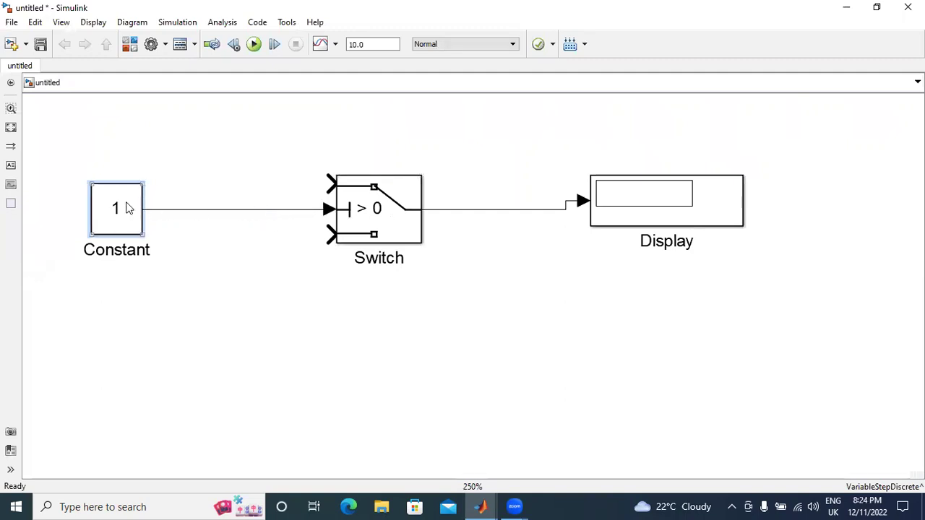
pyautogui.moveTo(126, 207)
pyautogui.mouseDown()
pyautogui.moveTo(135, 136)
pyautogui.moveTo(151, 128)
pyautogui.moveTo(330, 184)
pyautogui.mouseUp()
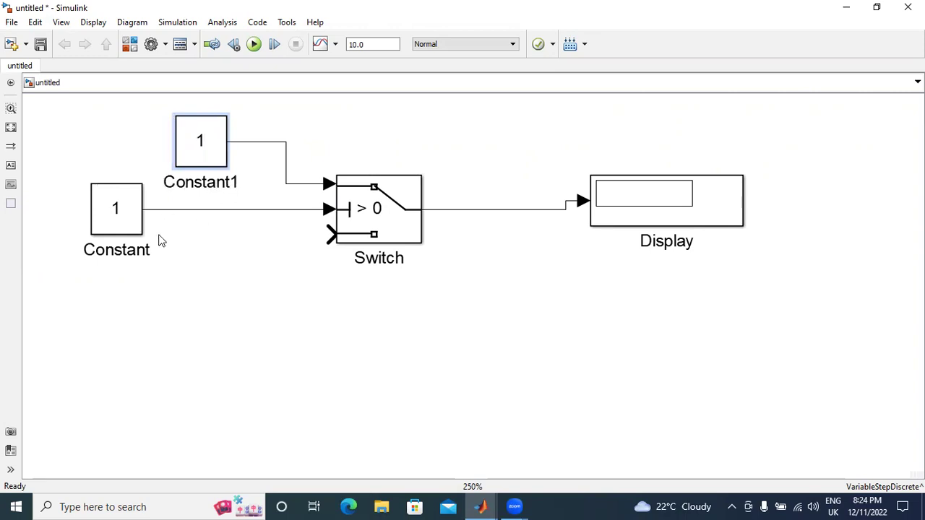
pyautogui.moveTo(101, 210)
pyautogui.mouseDown()
pyautogui.moveTo(133, 316)
pyautogui.moveTo(333, 241)
pyautogui.mouseUp()
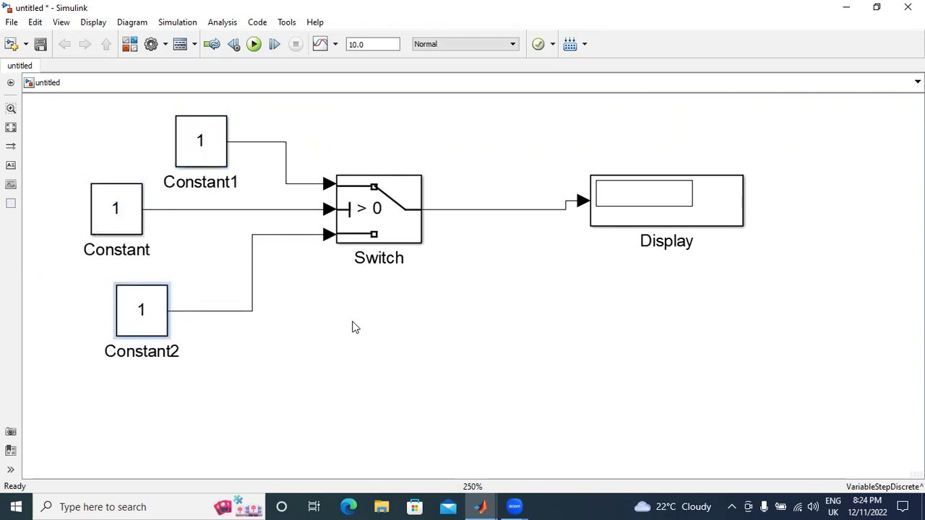
# Change the Switch block's threshold from 0 to 3.
pyautogui.doubleClick(347, 217)
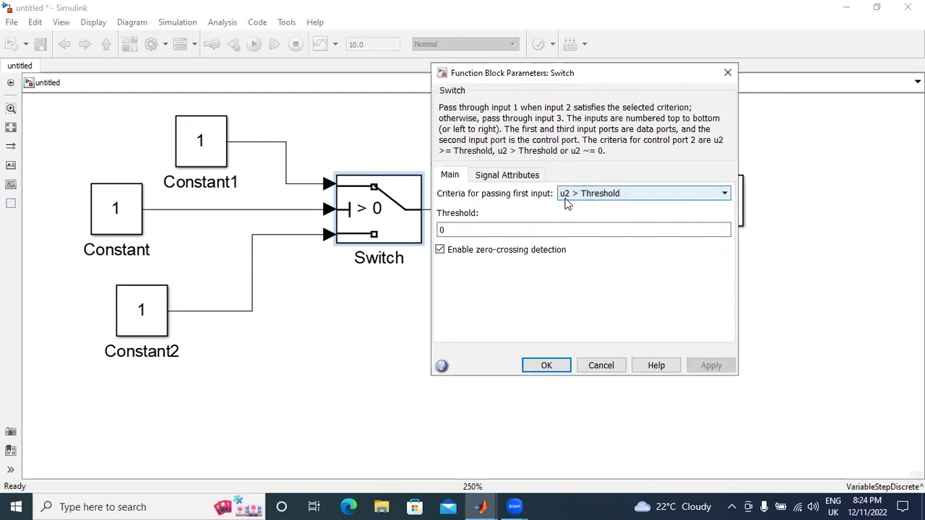
pyautogui.doubleClick(527, 230)
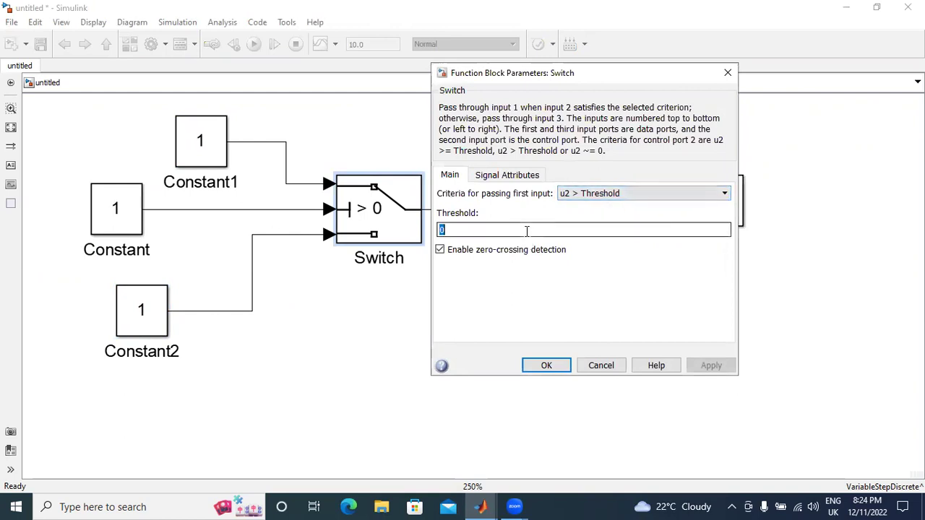
pyautogui.write('3')
pyautogui.click(716, 367)
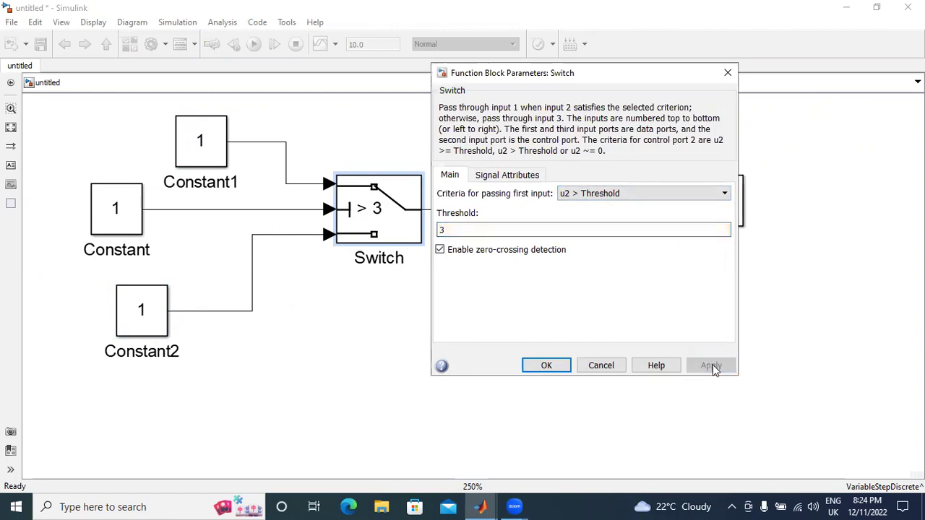
pyautogui.click(547, 366)
# Set the Constant block's value to 2.
pyautogui.doubleClick(113, 215)
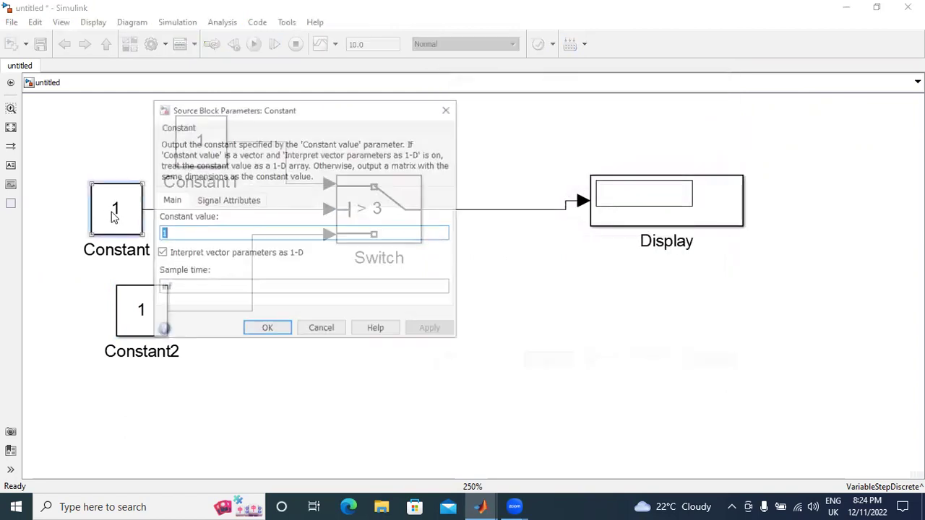
pyautogui.write('2')
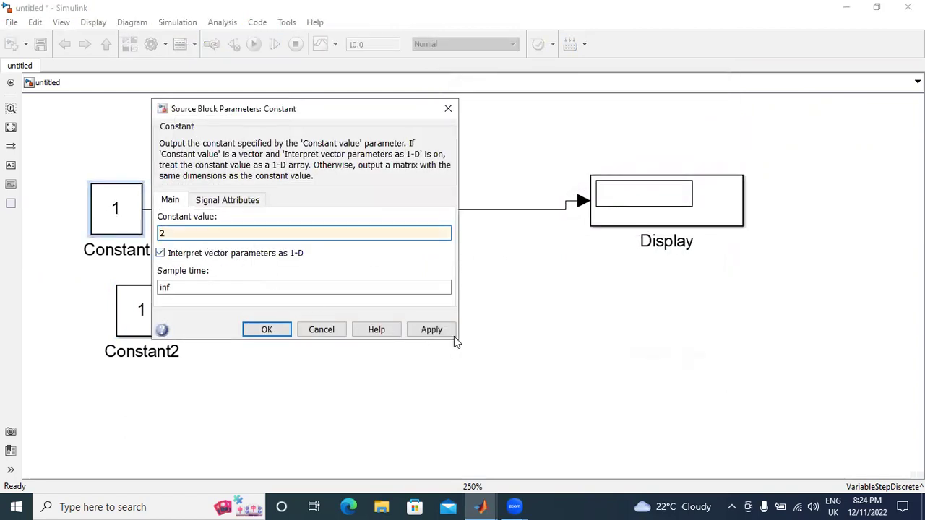
pyautogui.click(410, 329)
pyautogui.click(267, 330)
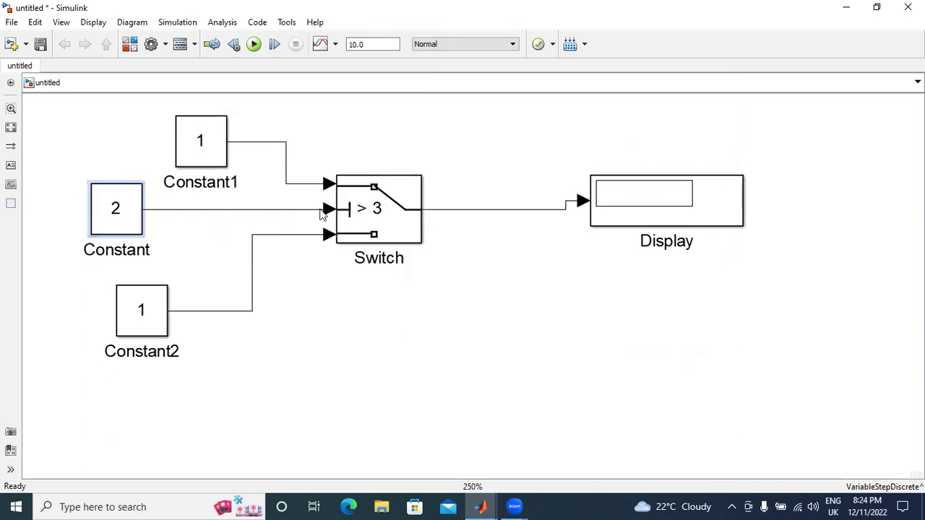
# Set the Constant2 block's value to 2 as well.
pyautogui.click(375, 209)
pyautogui.click(196, 153)
pyautogui.click(662, 196)
pyautogui.click(275, 211)
pyautogui.doubleClick(149, 325)
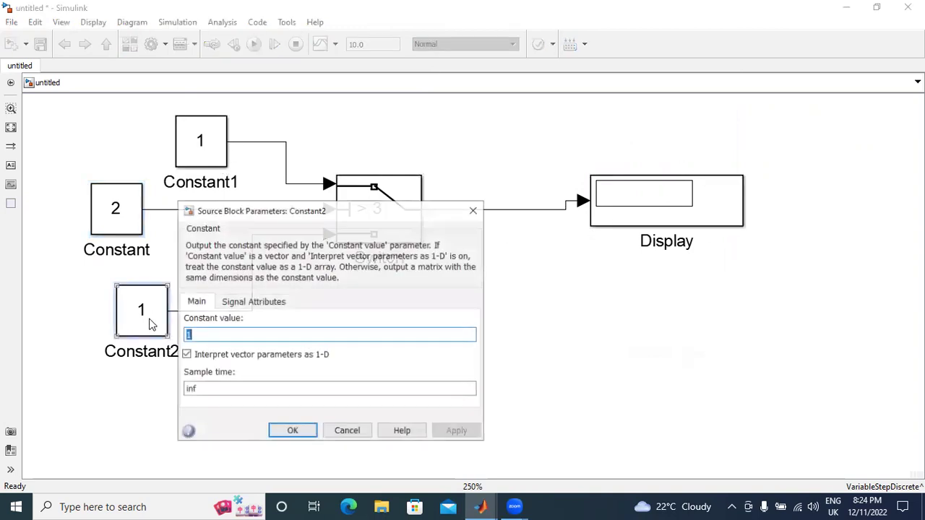
pyautogui.write('2')
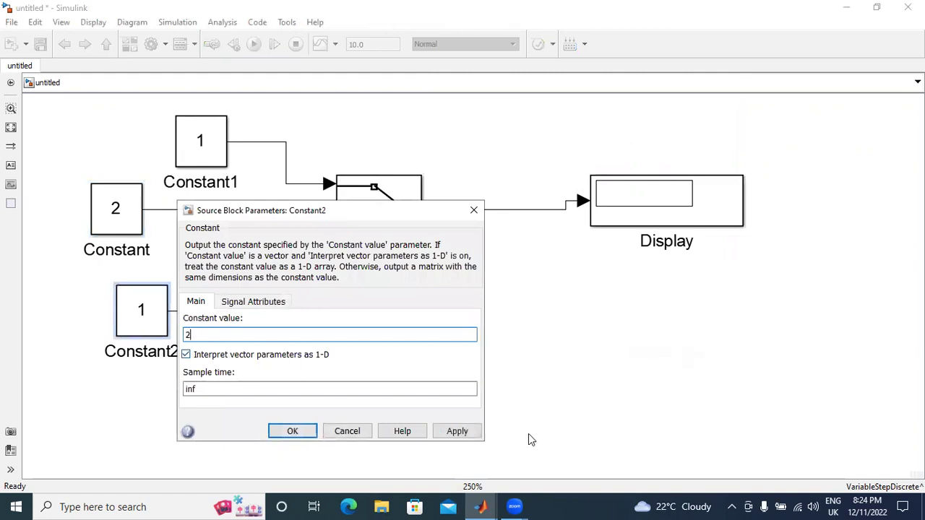
pyautogui.click(457, 431)
pyautogui.click(292, 431)
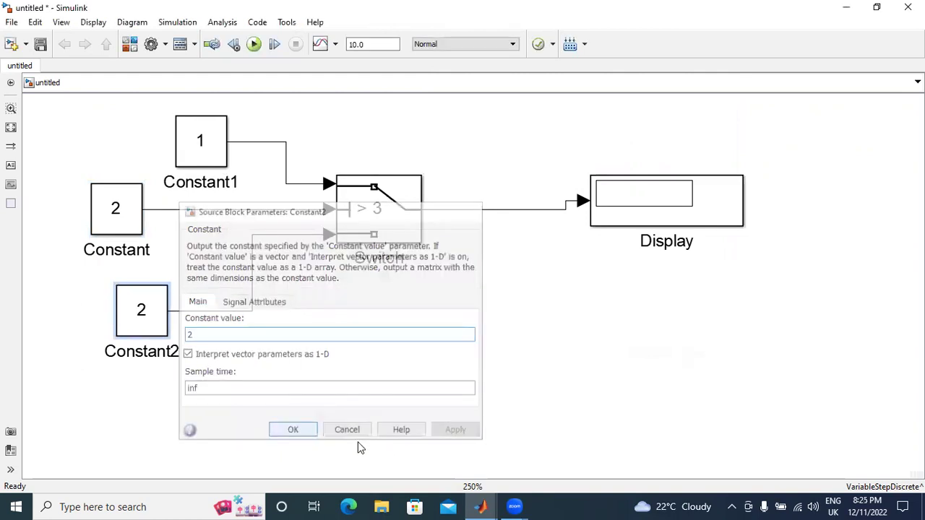
# Run the simulation so the Display shows 2 passed through the Switch.
pyautogui.click(254, 44)
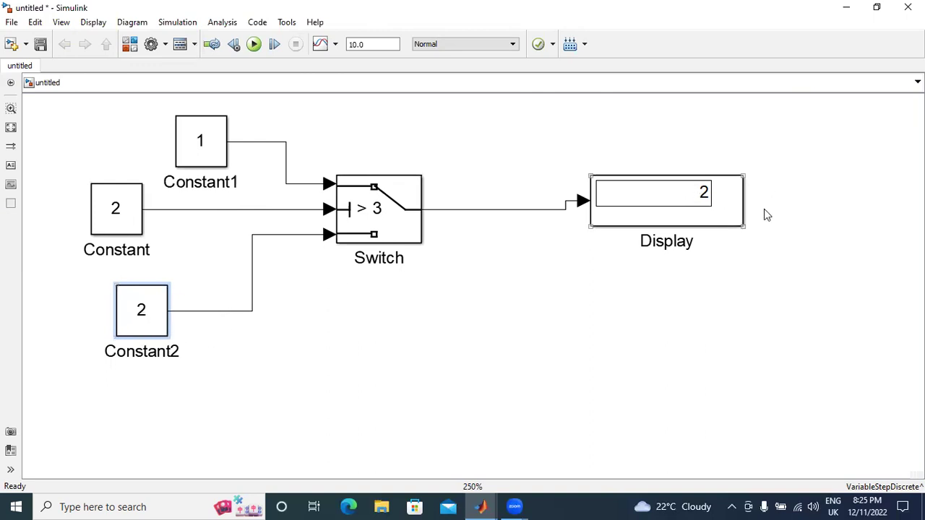
# Change Constant to 4 and rerun the simulation, so the Display shows 1 from Constant1.
pyautogui.doubleClick(120, 215)
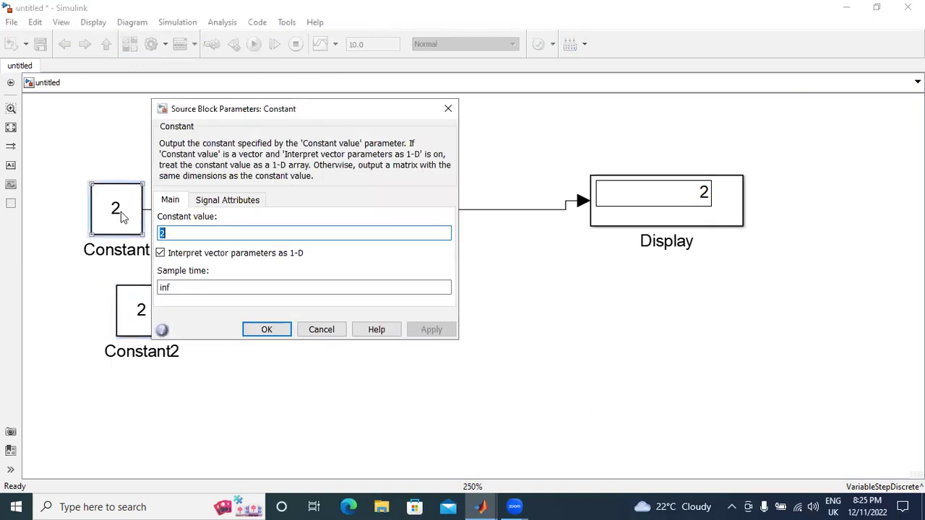
pyautogui.write('4')
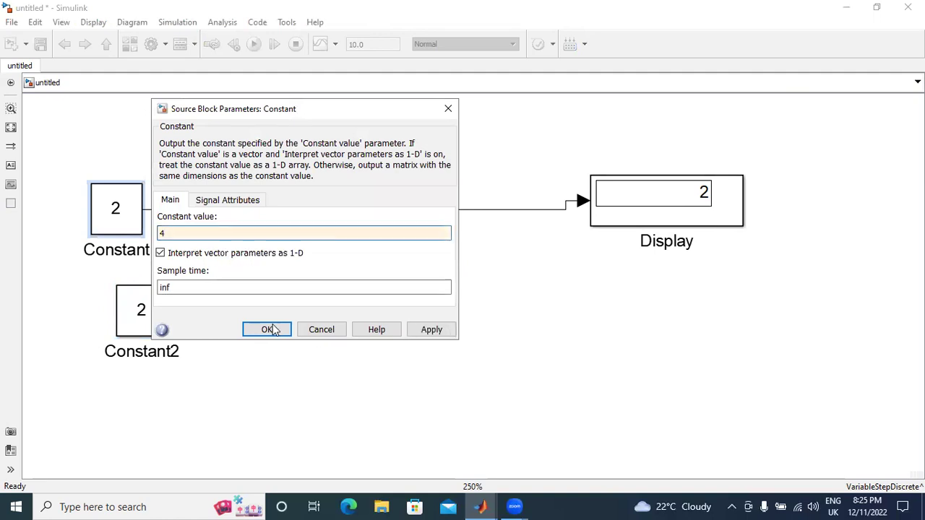
pyautogui.press('Return')
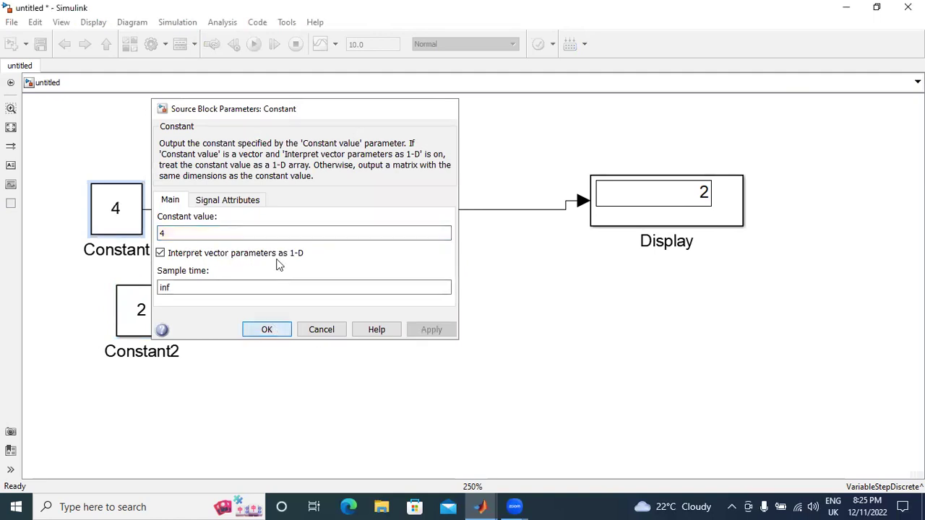
pyautogui.click(254, 44)
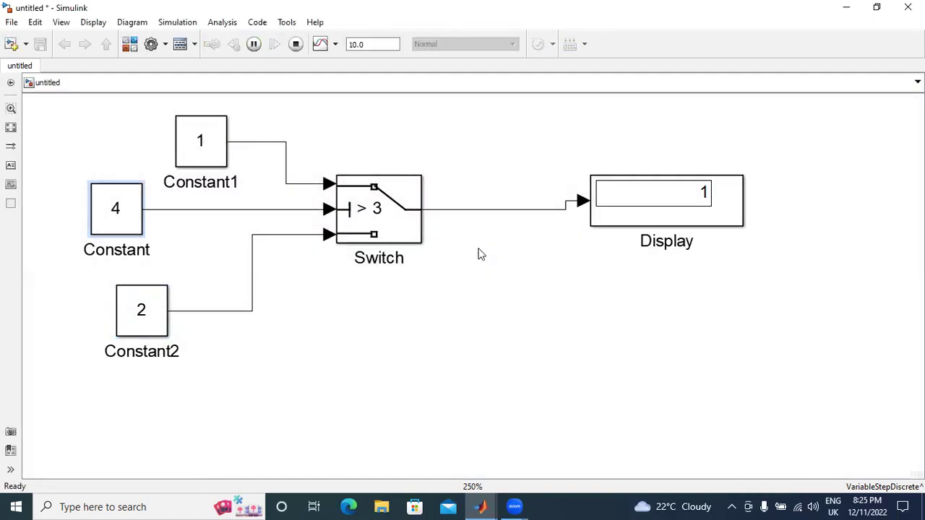
pyautogui.click(699, 198)
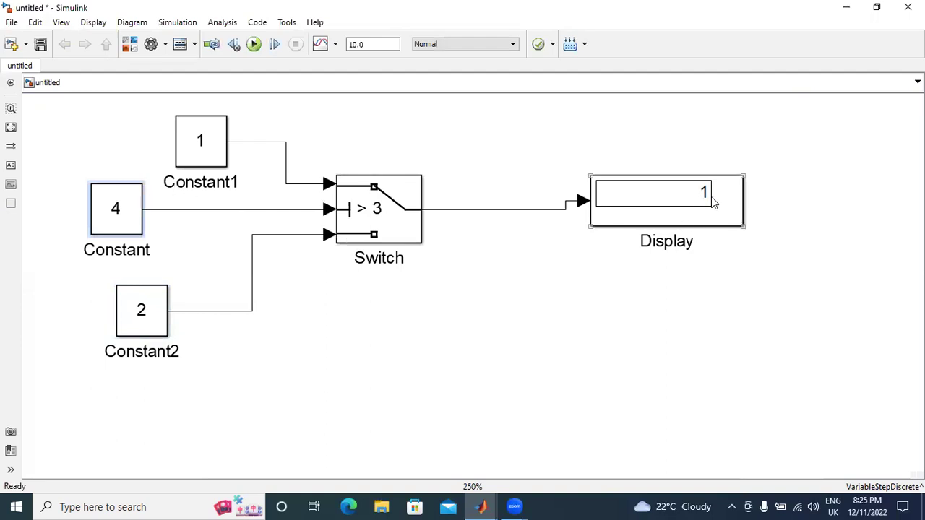
pyautogui.click(122, 217)
pyautogui.click(698, 197)
# Set the Constant block's value to 2, then change it to 3.
pyautogui.doubleClick(130, 219)
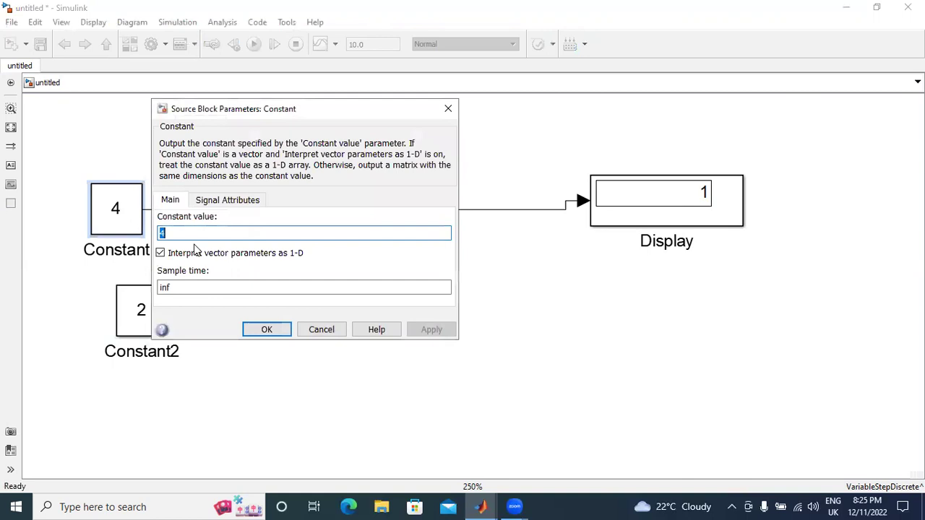
pyautogui.write('2')
pyautogui.click(431, 329)
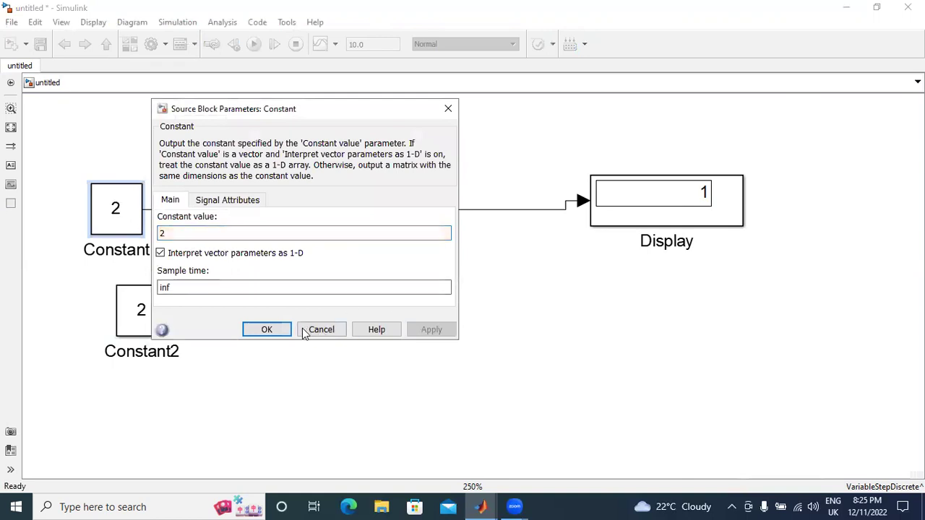
pyautogui.click(275, 329)
pyautogui.doubleClick(128, 223)
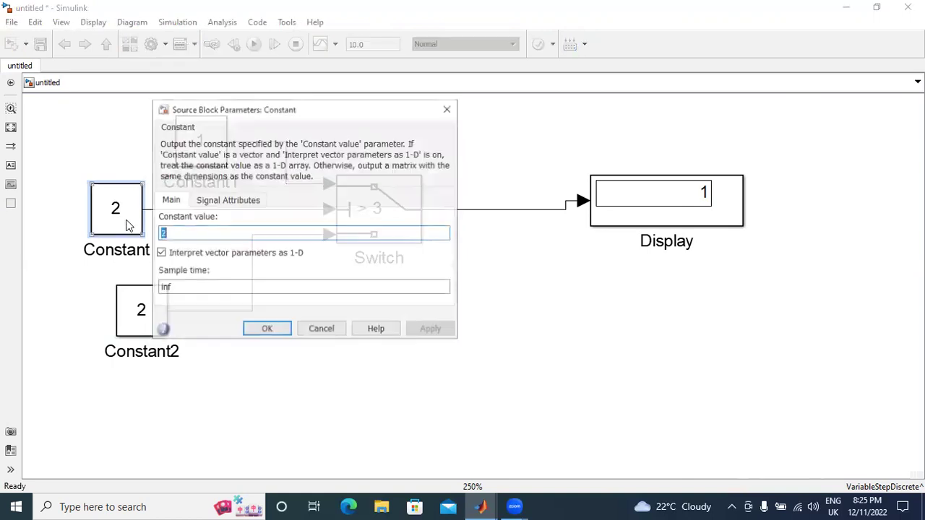
pyautogui.write('3')
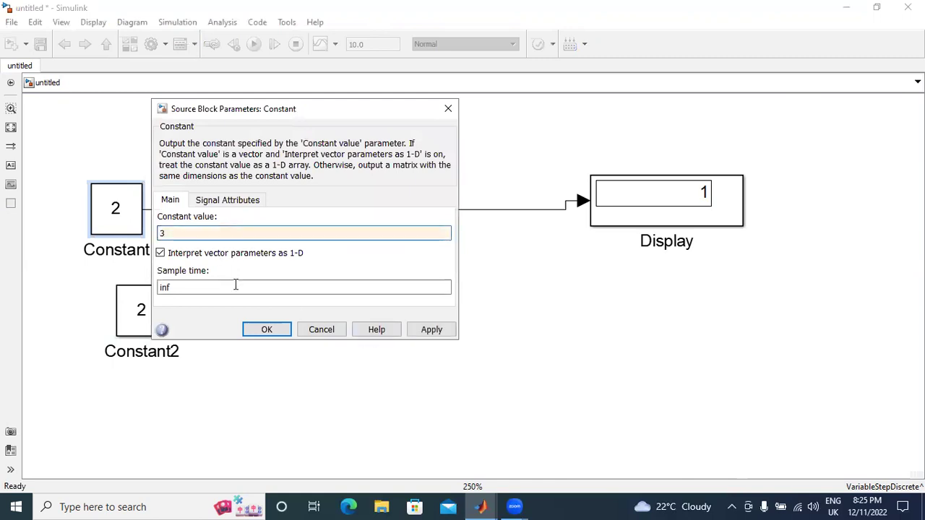
pyautogui.click(430, 329)
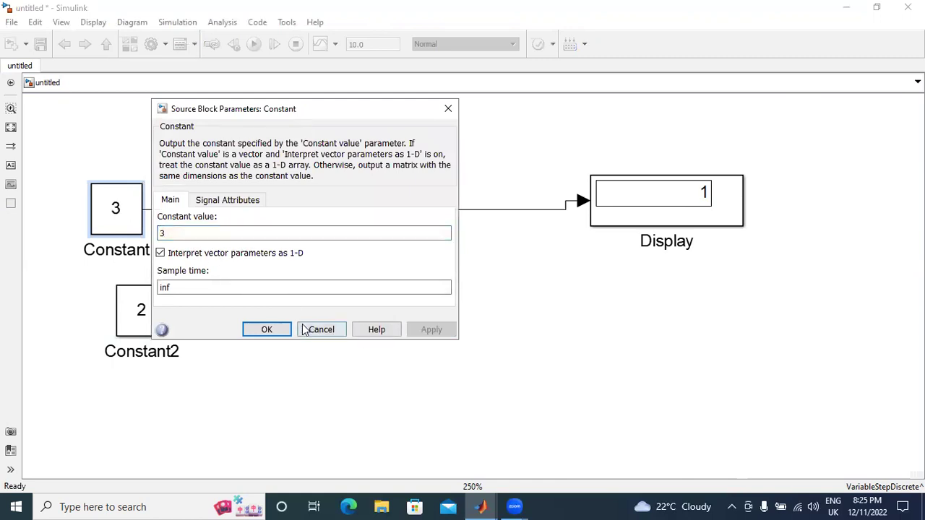
pyautogui.click(265, 329)
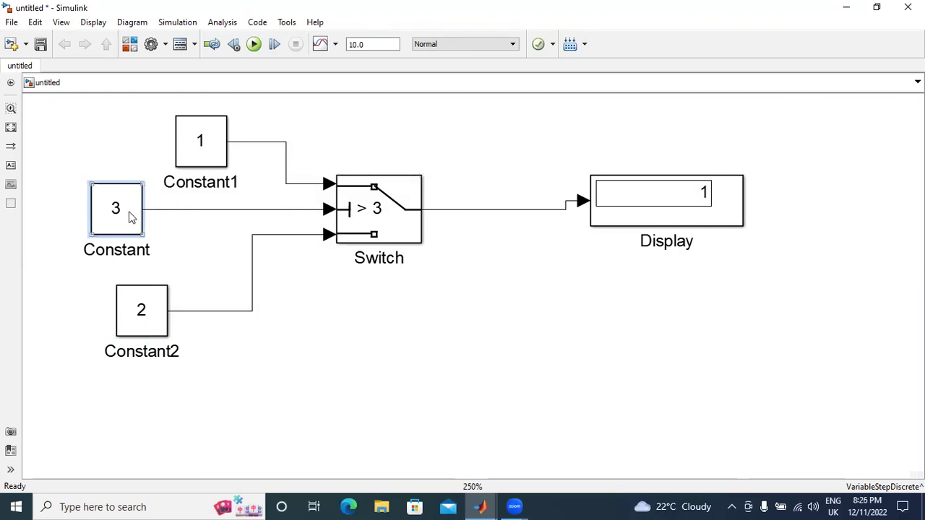
# Set the Switch threshold to 4 and rerun, so the Display shows 2.
pyautogui.doubleClick(371, 219)
pyautogui.doubleClick(514, 228)
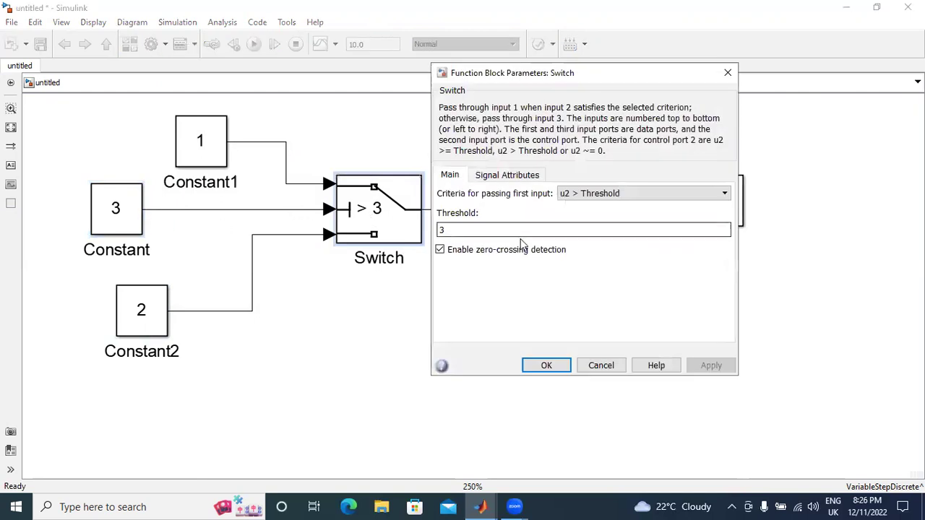
pyautogui.write('3')
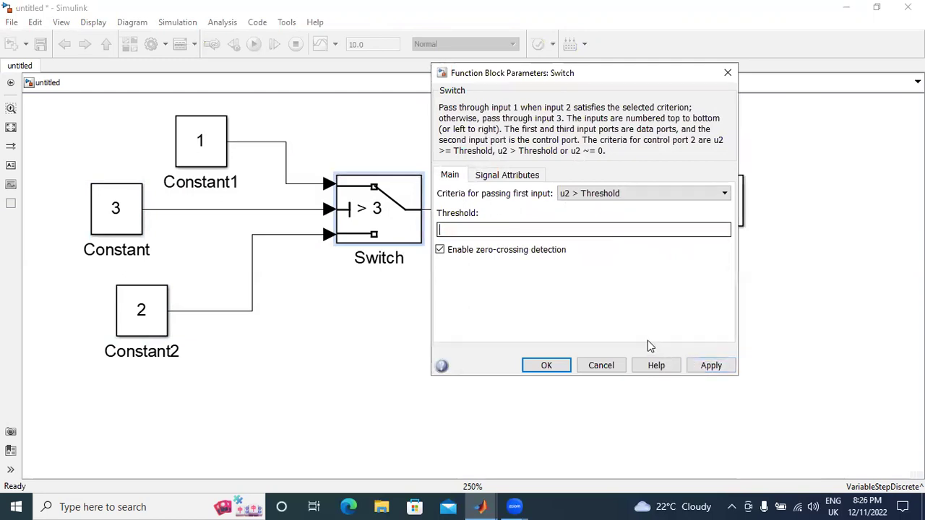
pyautogui.write('4')
pyautogui.click(710, 365)
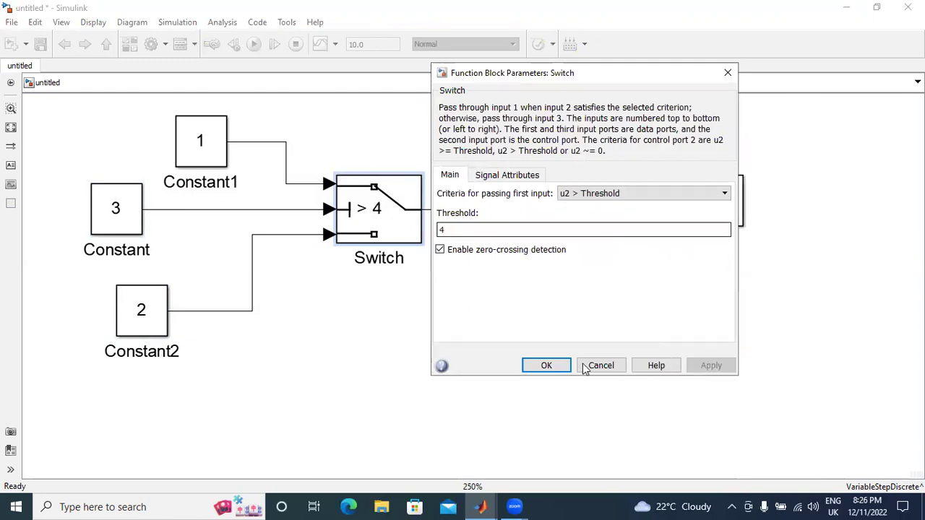
pyautogui.click(546, 365)
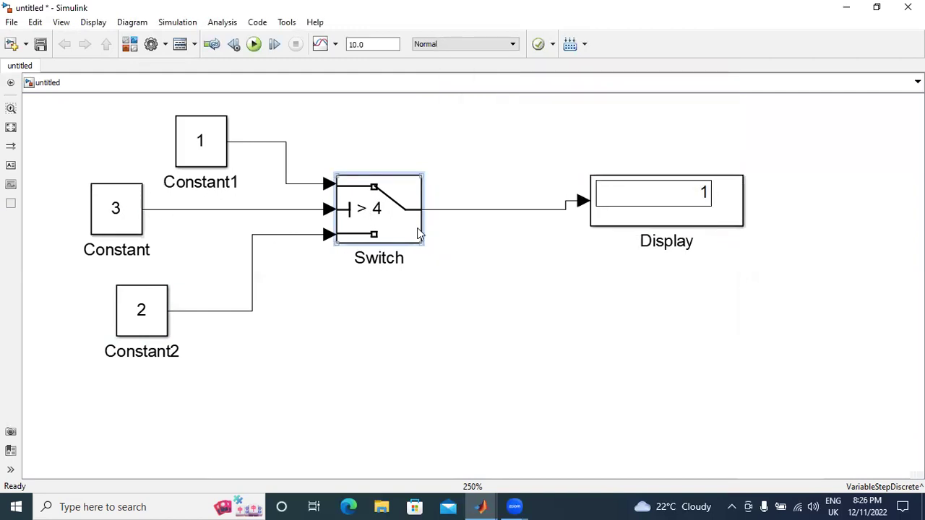
pyautogui.click(254, 44)
# Open the Switch block's Help documentation from its right-click menu.
pyautogui.rightClick(403, 219)
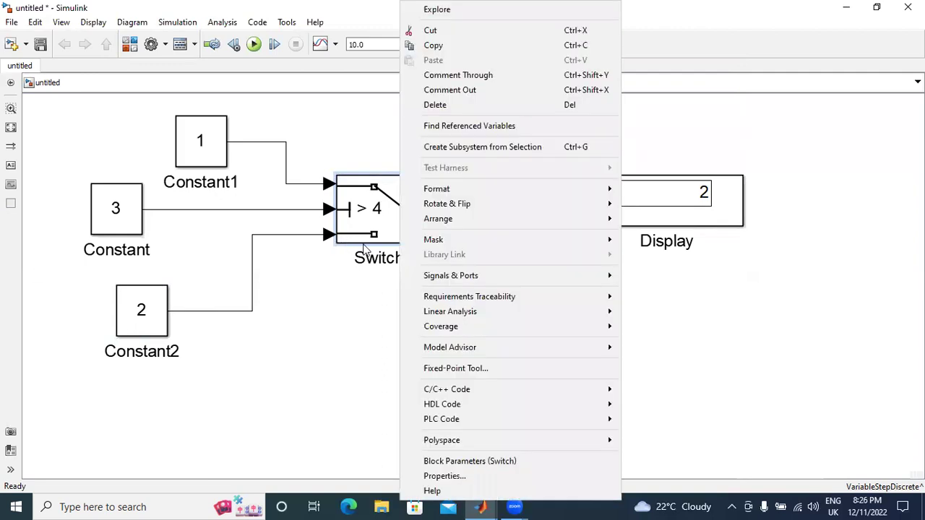
pyautogui.click(457, 491)
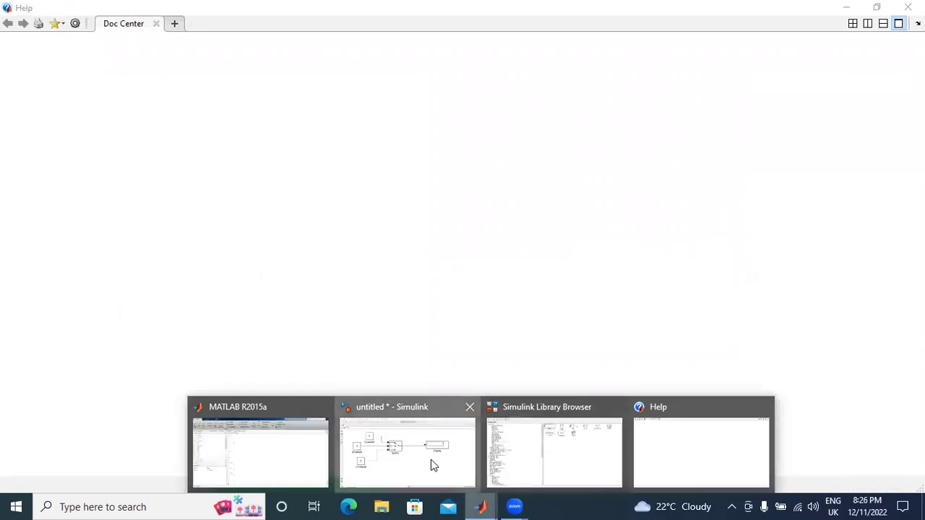
pyautogui.click(432, 464)
pyautogui.rightClick(391, 209)
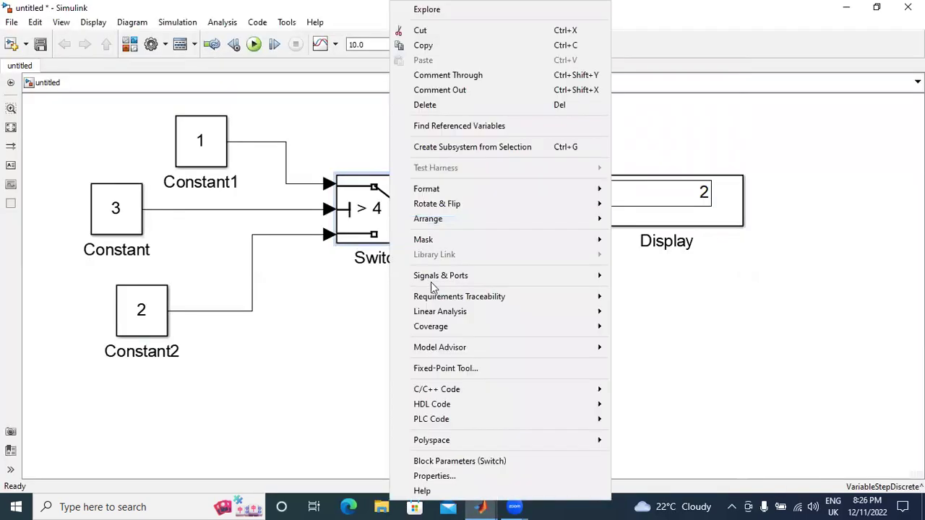
pyautogui.click(448, 490)
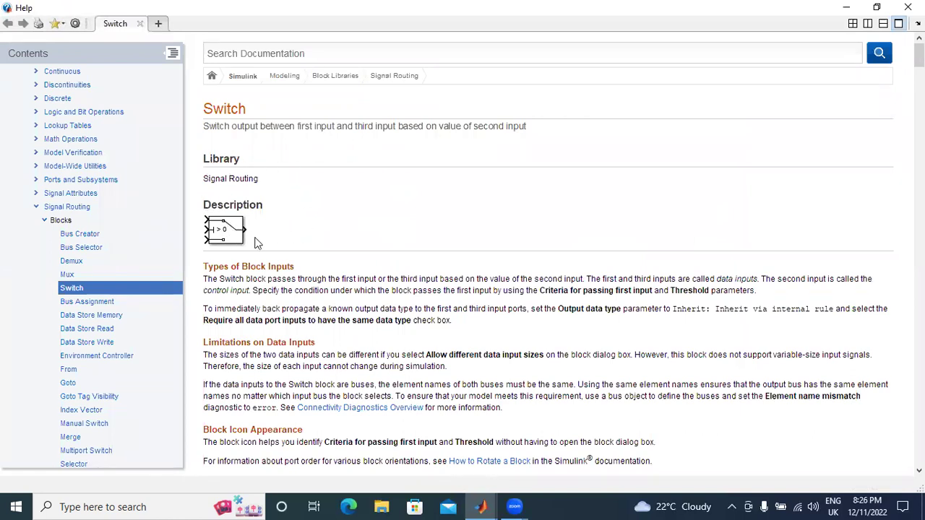
# Scroll the Switch reference page to the Boolean Input for the Control Port example.
pyautogui.scroll(-5, 271, 252)
pyautogui.scroll(-20, 337, 275)
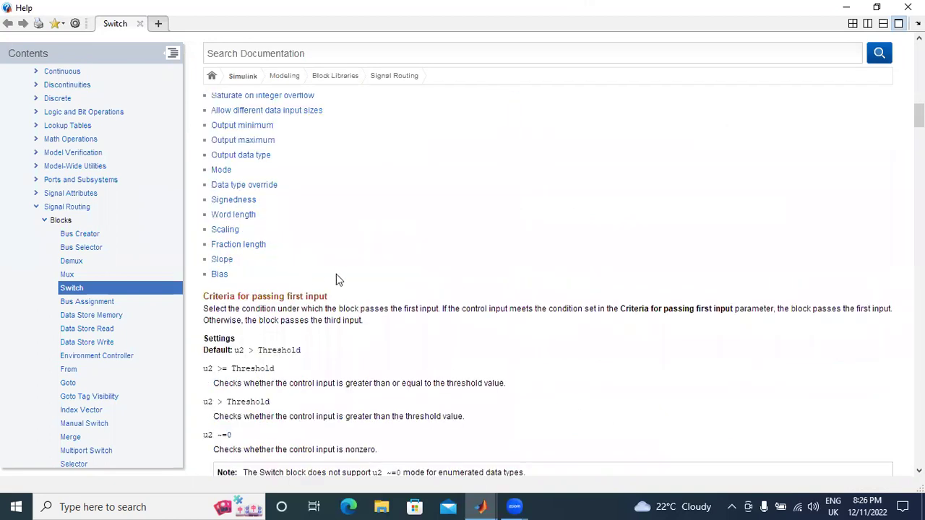
pyautogui.scroll(-20, 447, 273)
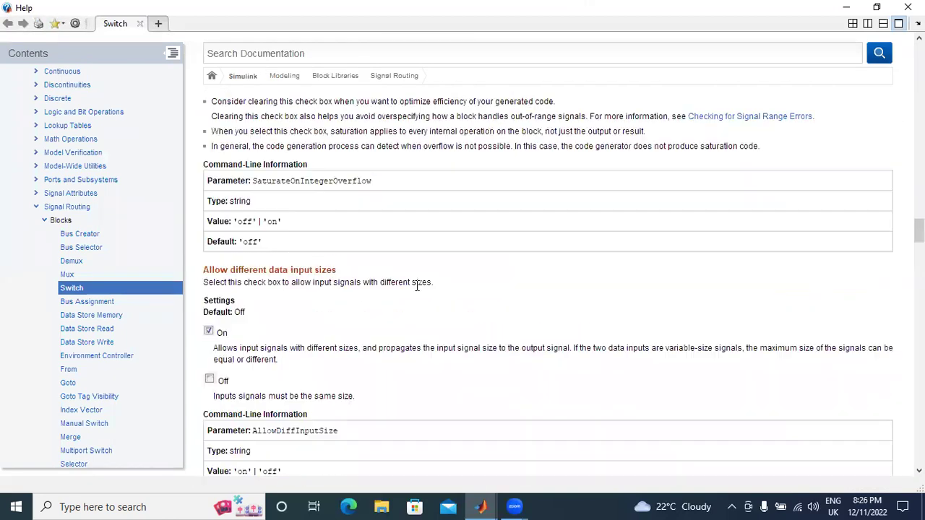
pyautogui.scroll(-20, 415, 289)
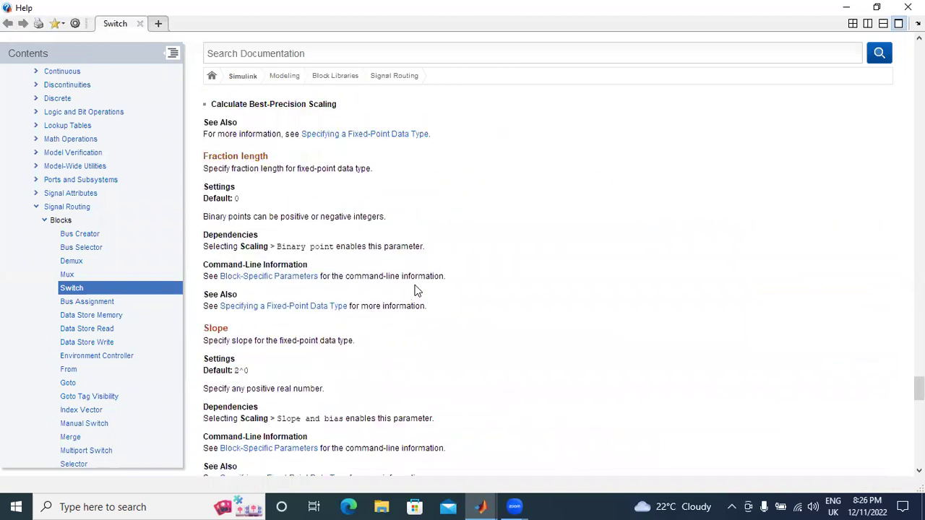
pyautogui.scroll(5, 415, 288)
pyautogui.scroll(5, 416, 287)
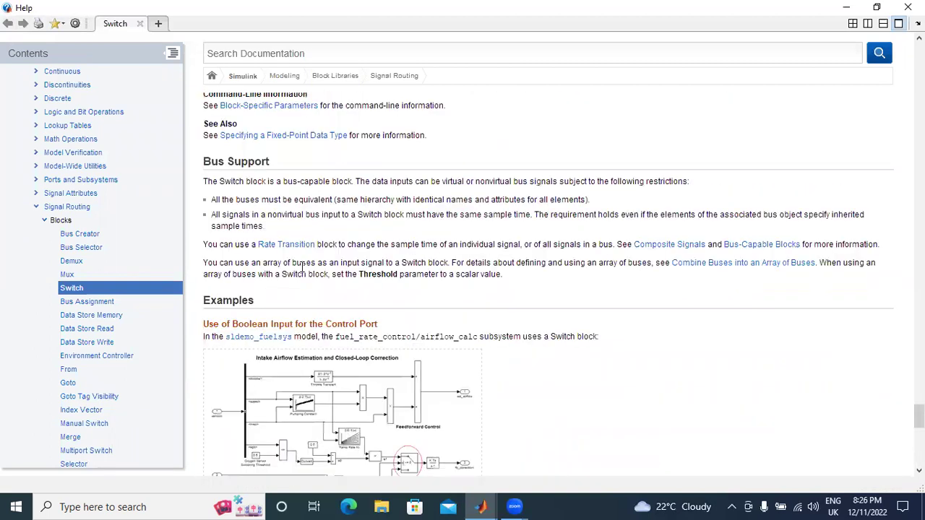
pyautogui.scroll(-3, 340, 268)
pyautogui.scroll(2, 267, 249)
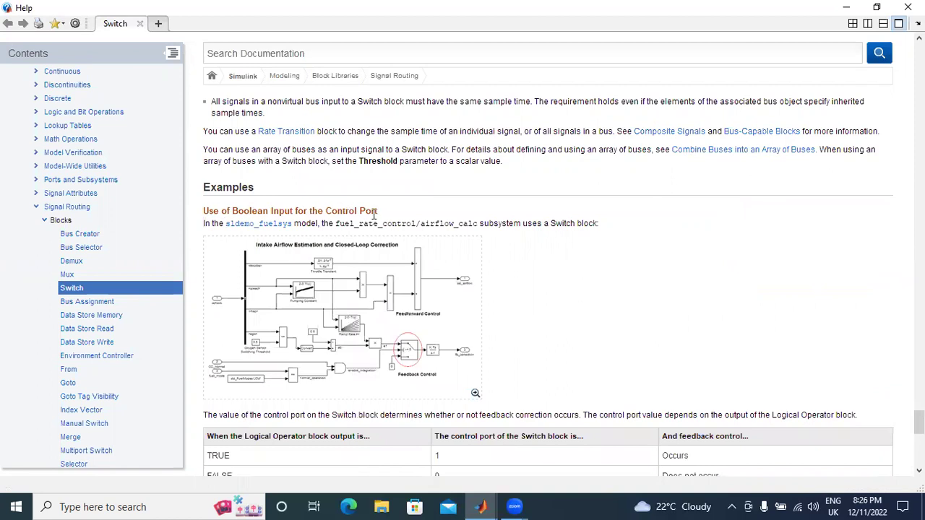
pyautogui.scroll(3, 370, 211)
pyautogui.scroll(-5, 326, 207)
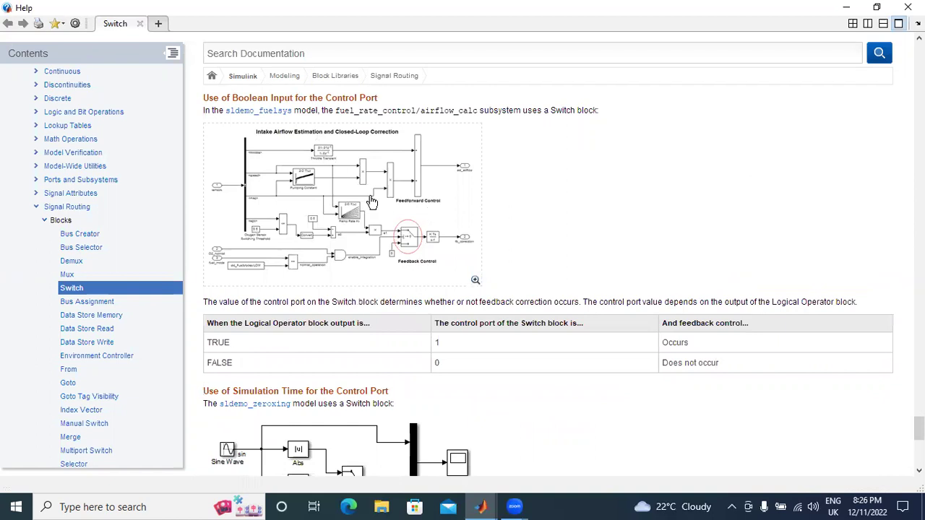
# Enlarge the Intake Airflow example diagram on the Switch help page and study it.
pyautogui.click(370, 202)
pyautogui.scroll(-5, 867, 283)
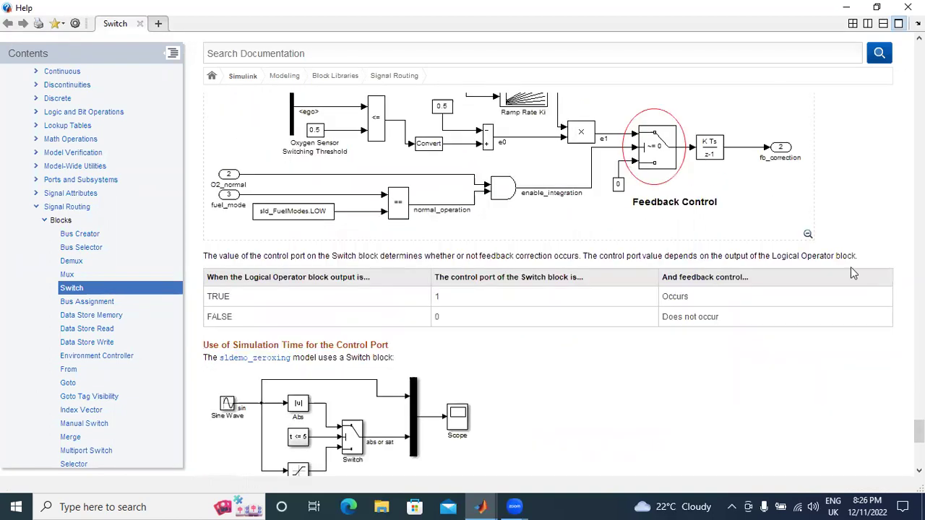
pyautogui.scroll(3, 850, 266)
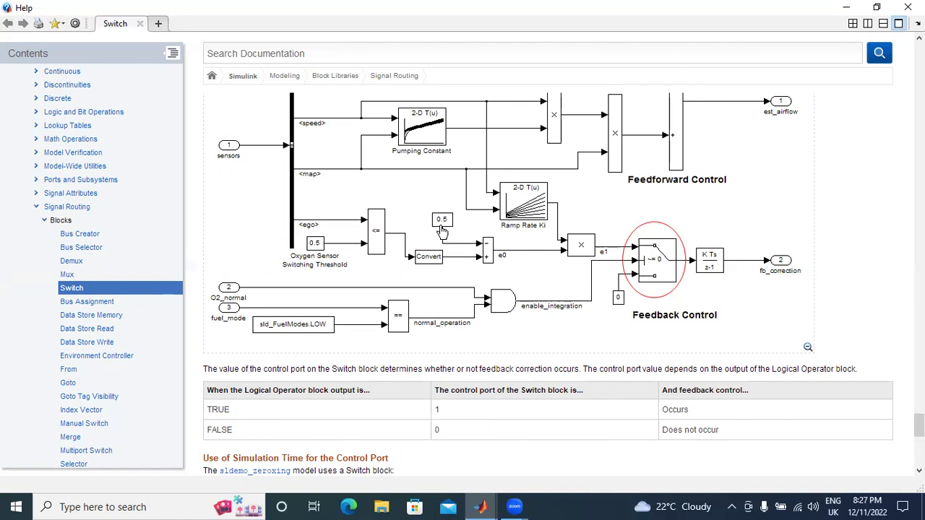
pyautogui.scroll(3, 381, 217)
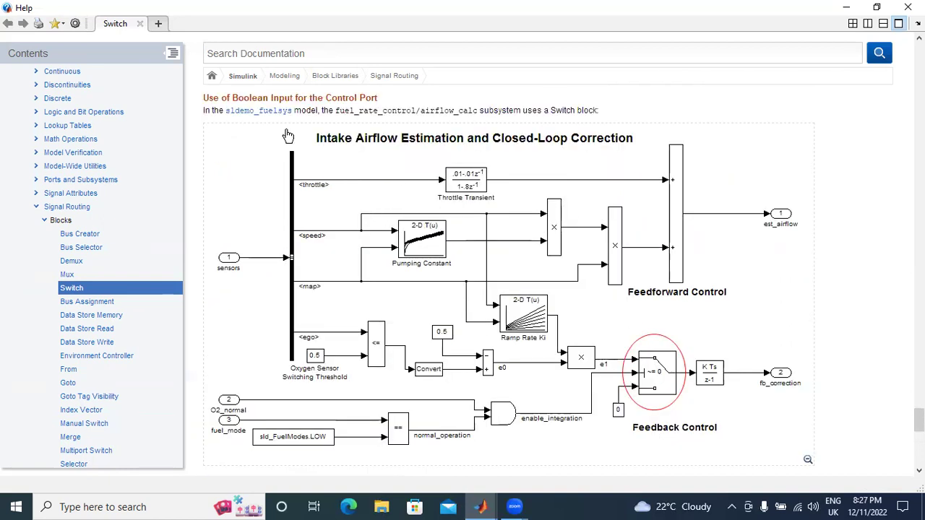
pyautogui.scroll(-9, 505, 187)
pyautogui.scroll(10, 505, 206)
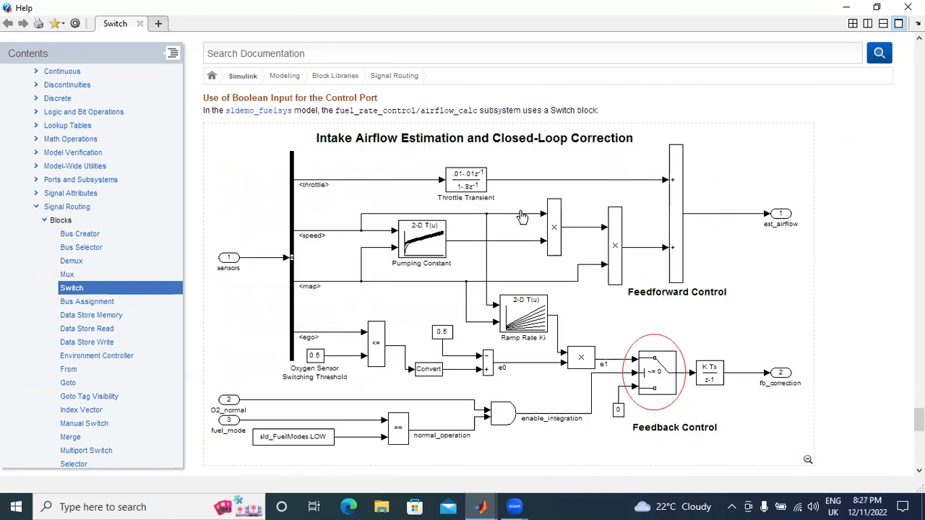
pyautogui.scroll(-10, 520, 224)
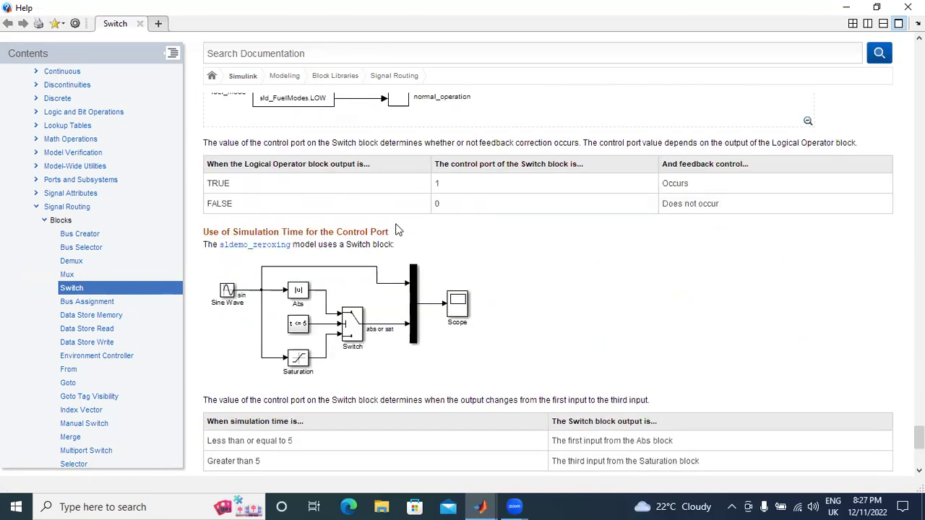
# Read down the Switch reference tables to the Characteristics and See Also sections.
pyautogui.scroll(-6, 436, 246)
pyautogui.scroll(3, 339, 246)
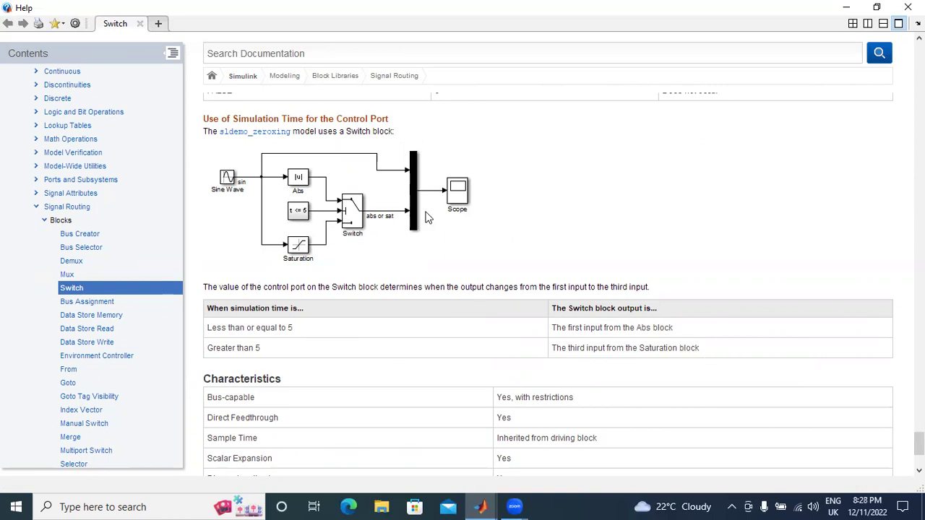
pyautogui.scroll(3, 426, 217)
pyautogui.scroll(3, 415, 242)
pyautogui.scroll(-3, 413, 244)
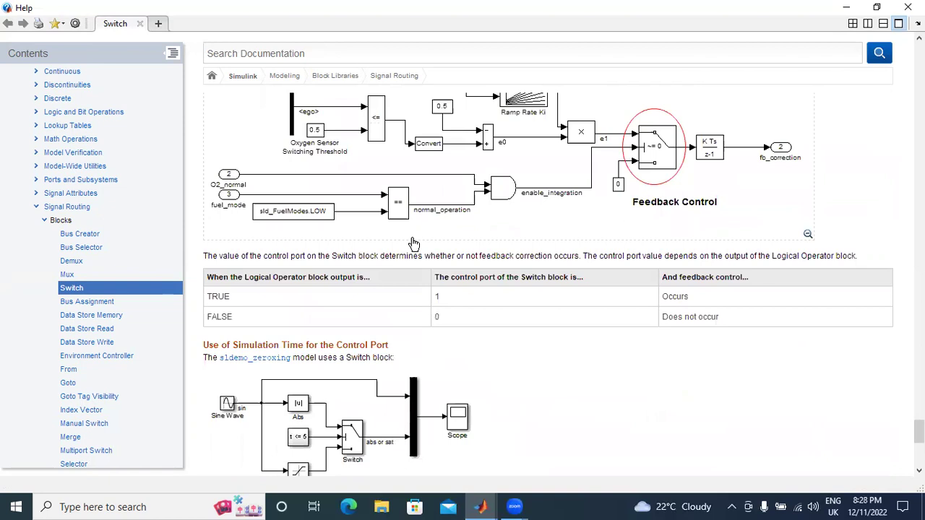
pyautogui.scroll(-5, 404, 235)
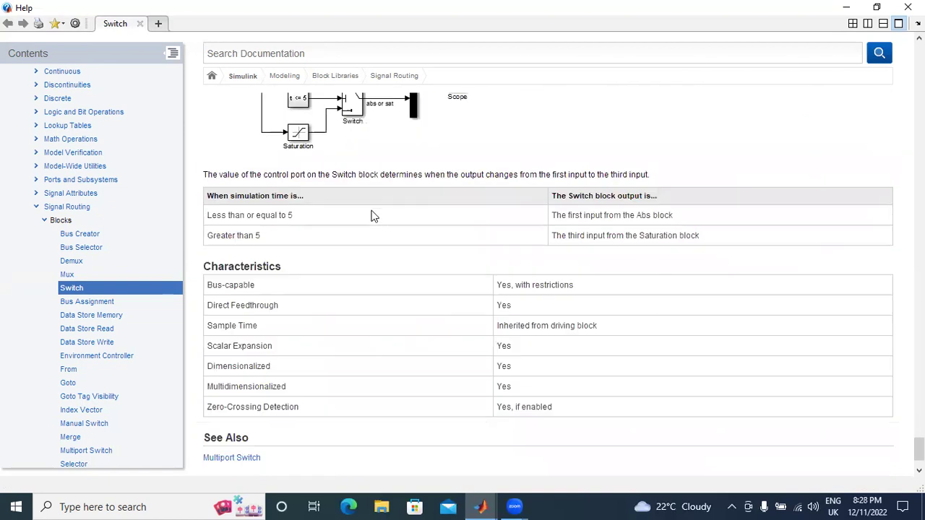
pyautogui.scroll(-1, 374, 215)
pyautogui.click(480, 506)
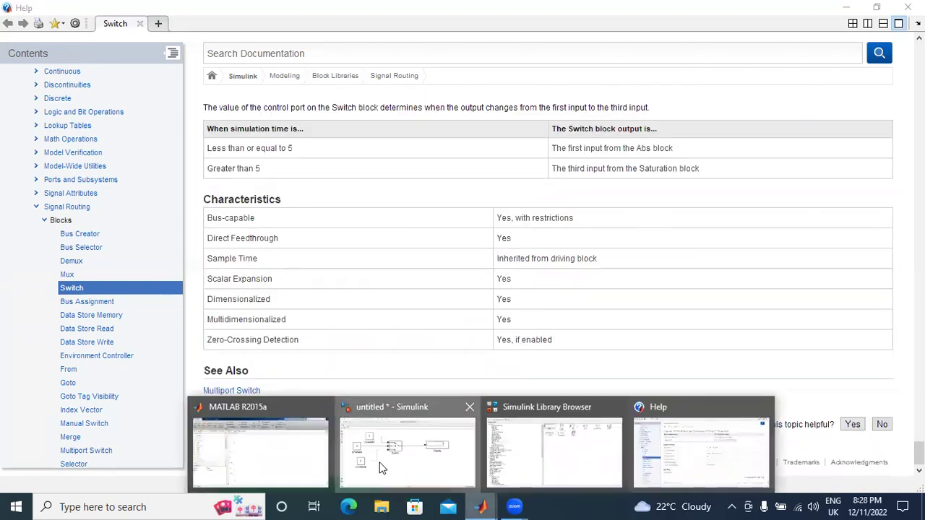
# Return to the untitled Simulink model and zoom the diagram out to 200%.
pyautogui.click(382, 469)
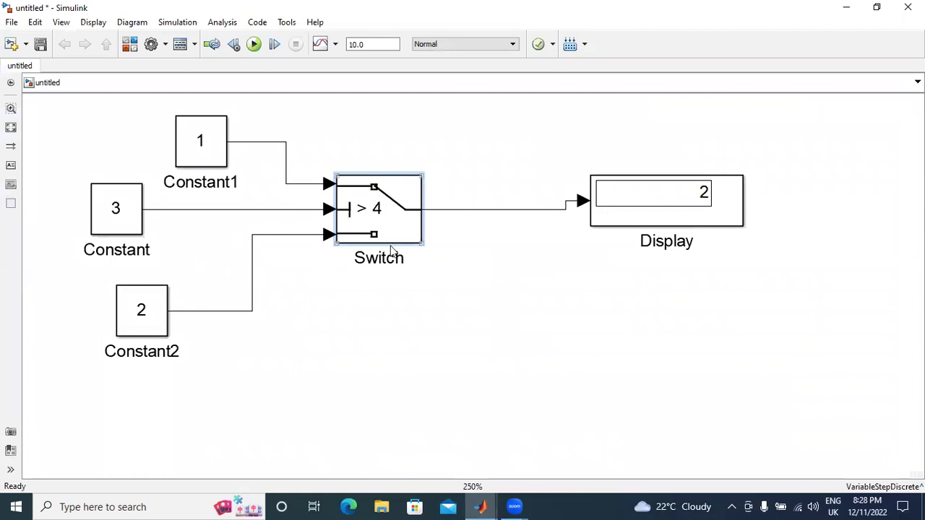
pyautogui.scroll(-1, 314, 269)
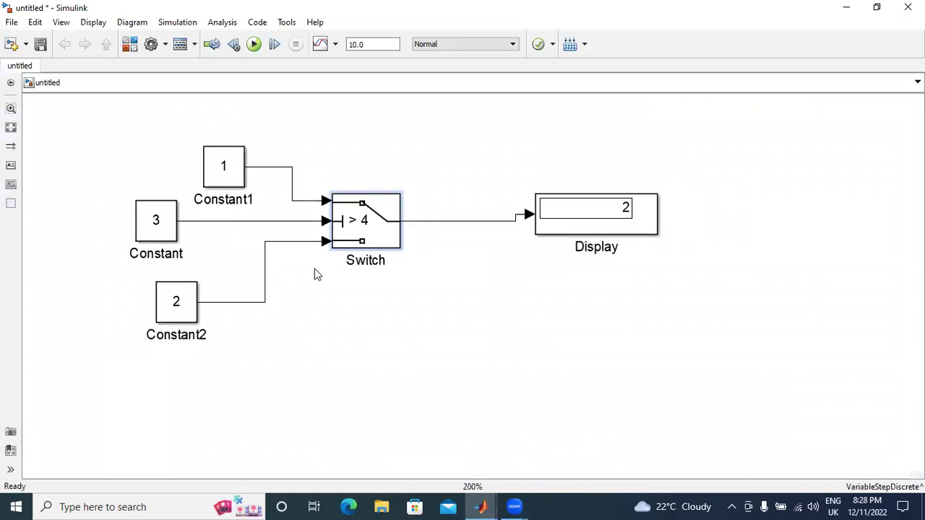